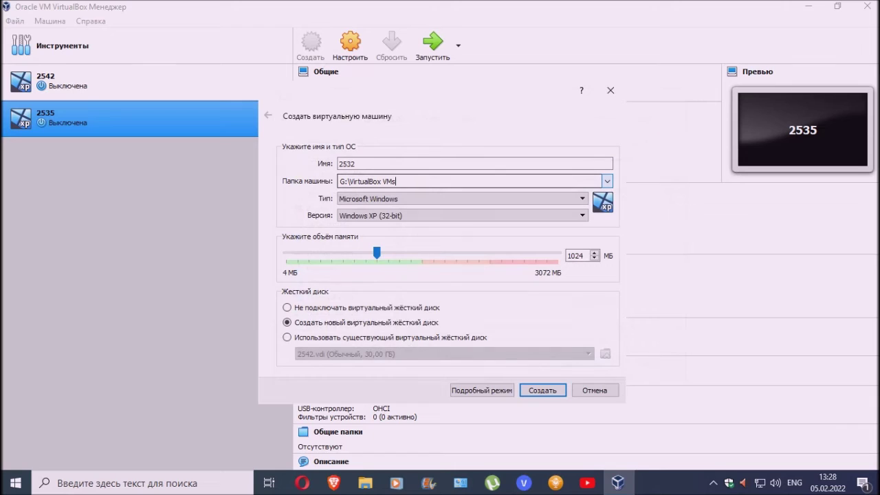
Step: Create a new virtual hard disk for machine 2532 and size it at 30 GB
key("Return")
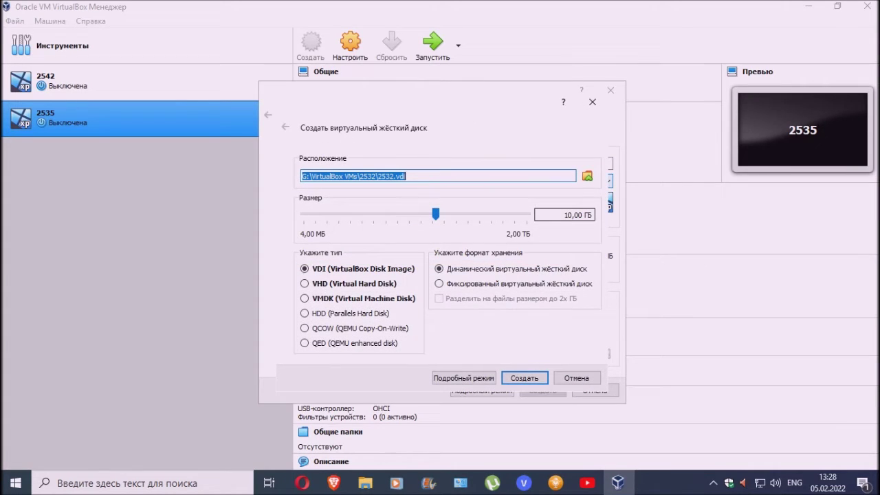
double_click(567, 215)
type("15")
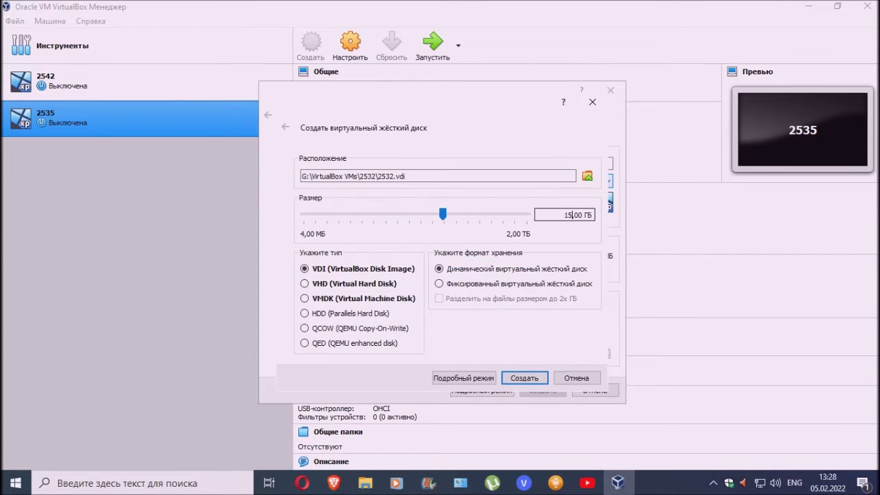
key("BackSpace")
key("BackSpace")
type("30")
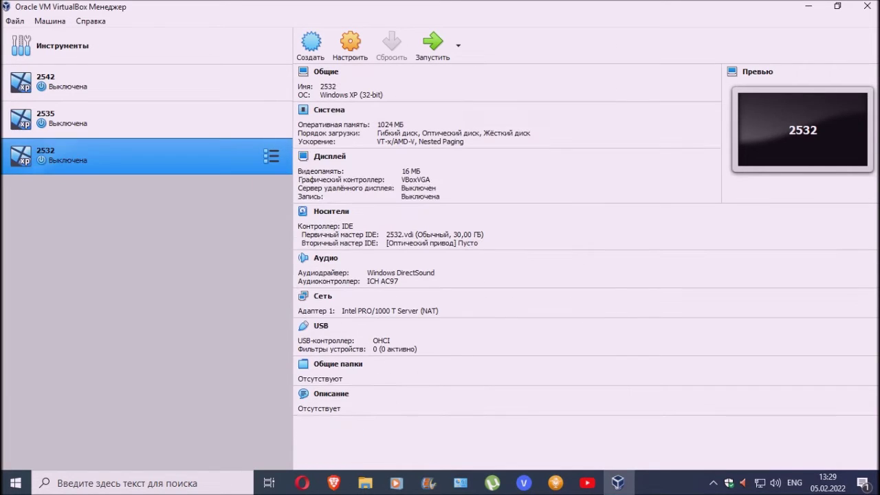
left_click(137, 118)
key("Up")
key("Down")
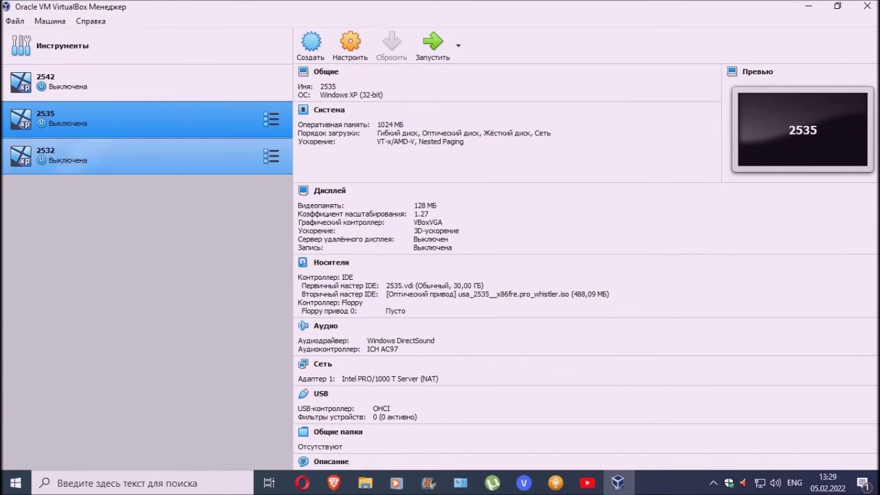
key("Down")
key("Up")
key("Down")
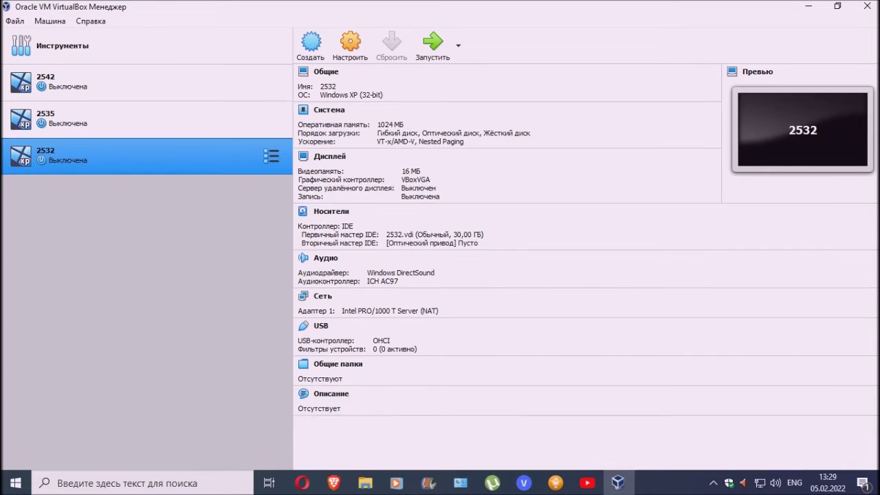
left_click(440, 243)
left_click(500, 265)
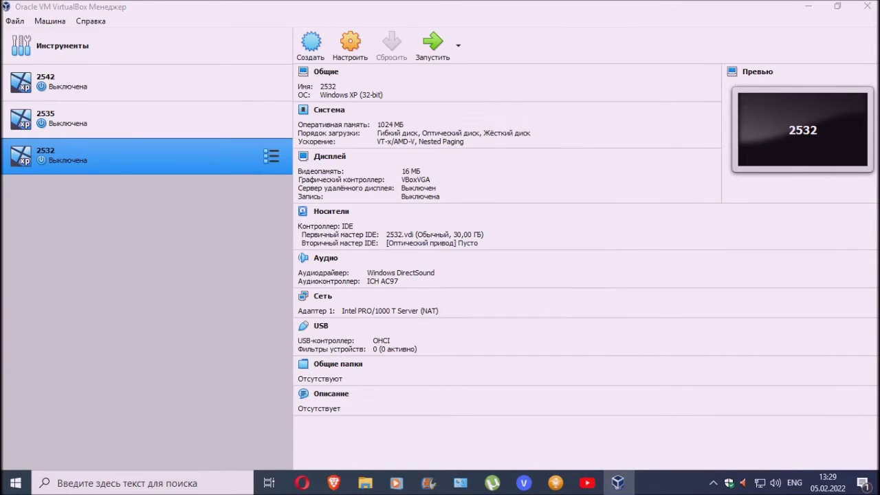
double_click(217, 121)
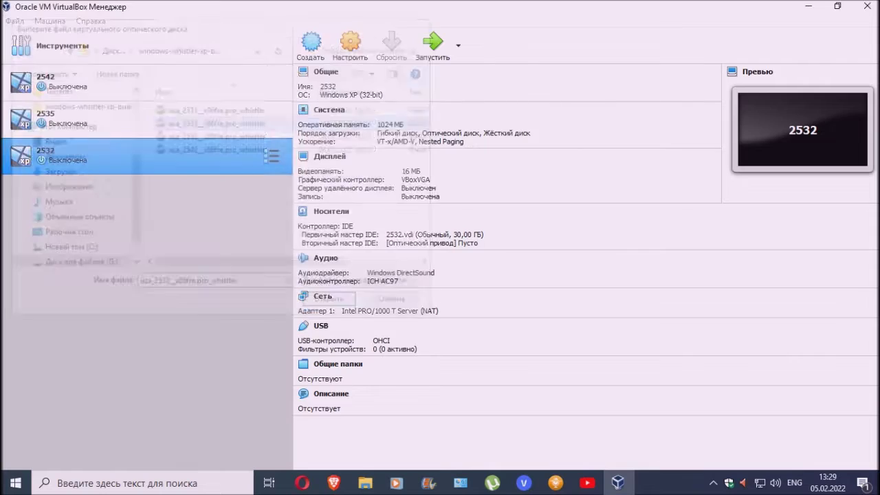
left_click(451, 243)
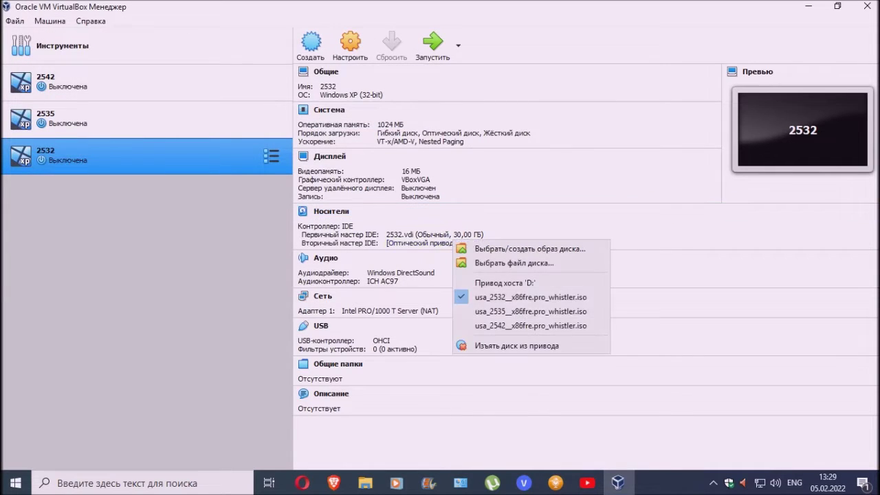
left_click(522, 345)
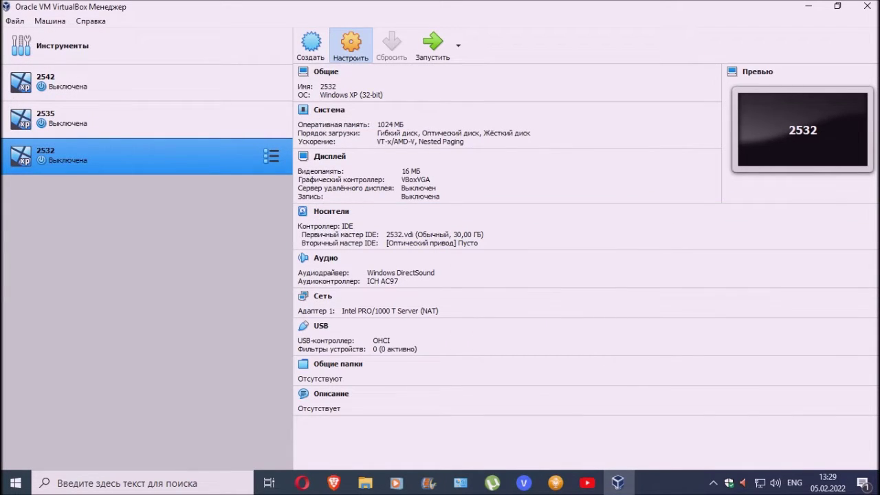
Step: Give machine 2532 128 MB of video memory with 3D acceleration enabled
left_click(351, 46)
left_click(258, 119)
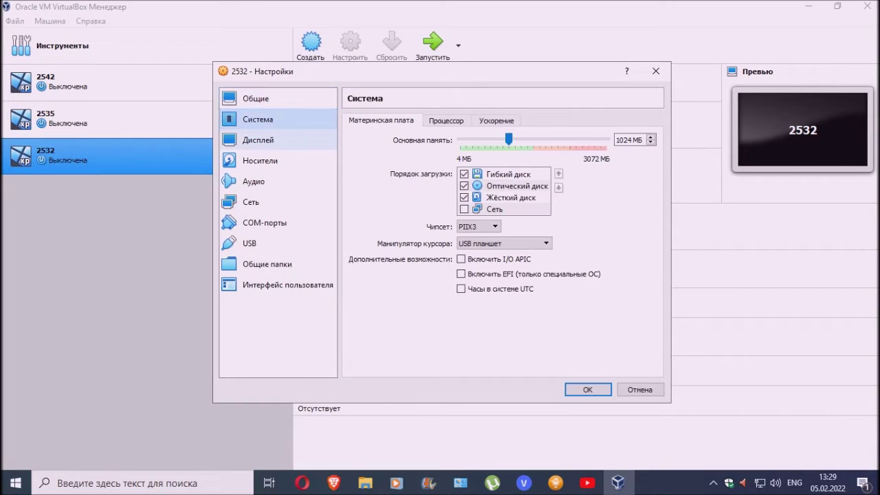
left_click(258, 139)
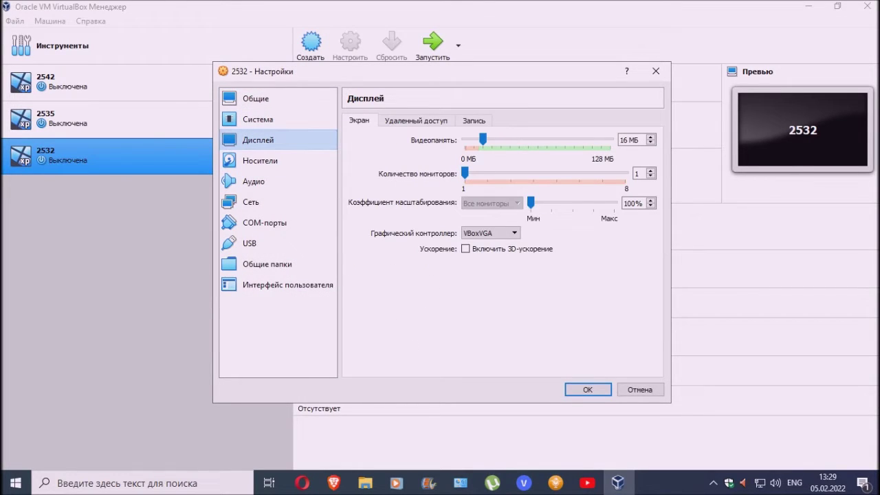
left_click(465, 248)
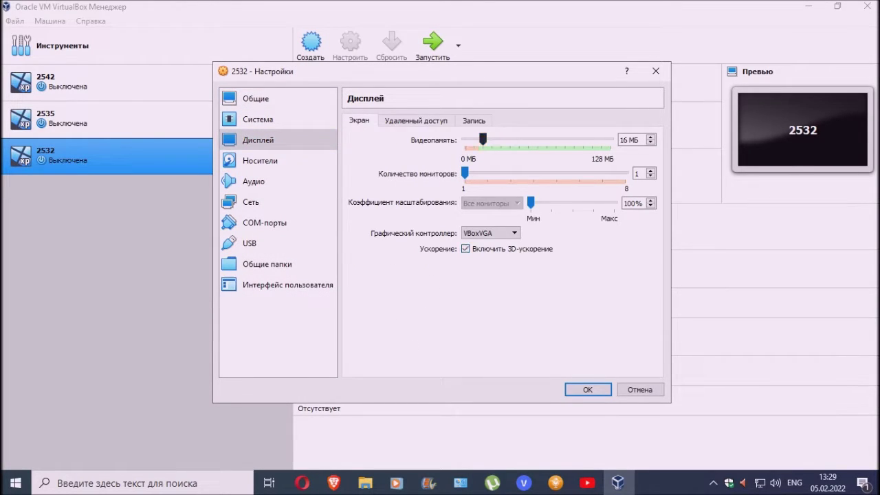
left_click_drag(482, 139, 610, 140)
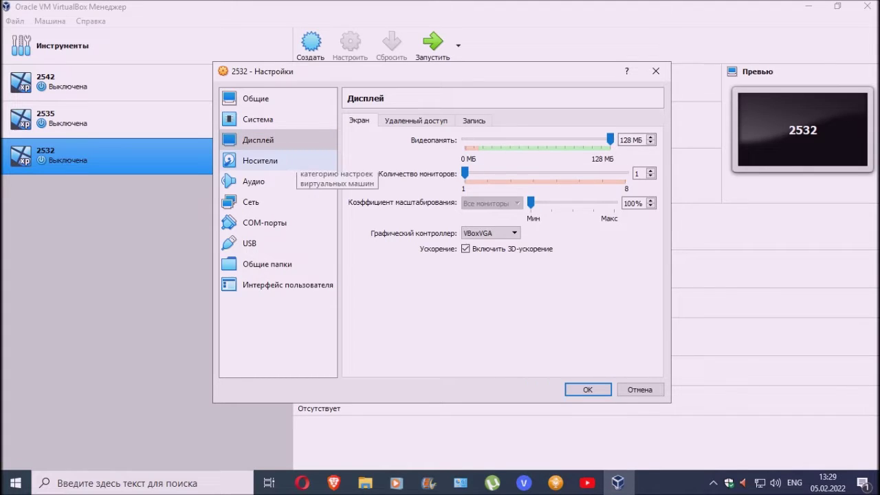
scroll(633, 202, "up", 10)
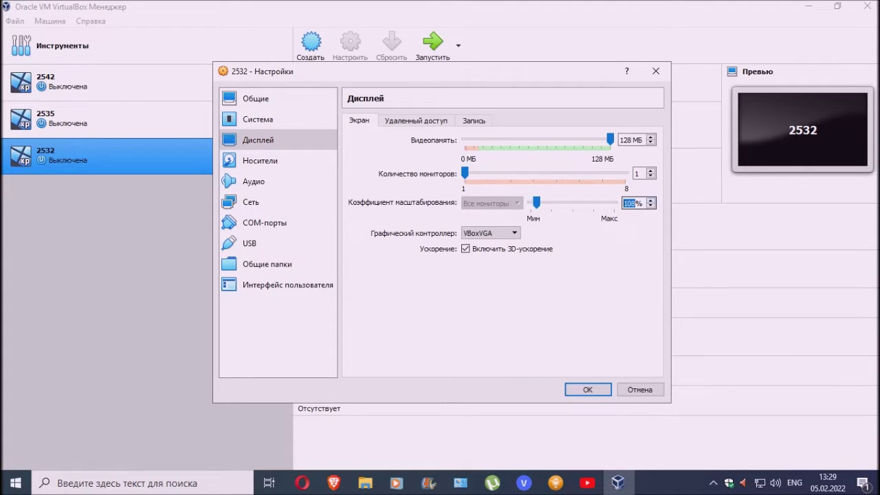
scroll(633, 202, "up", 14)
scroll(633, 203, "up", 4)
Step: Add a Floppy controller holding Disk 1 - Setup - 1.44mb.img and save the settings
left_click(259, 160)
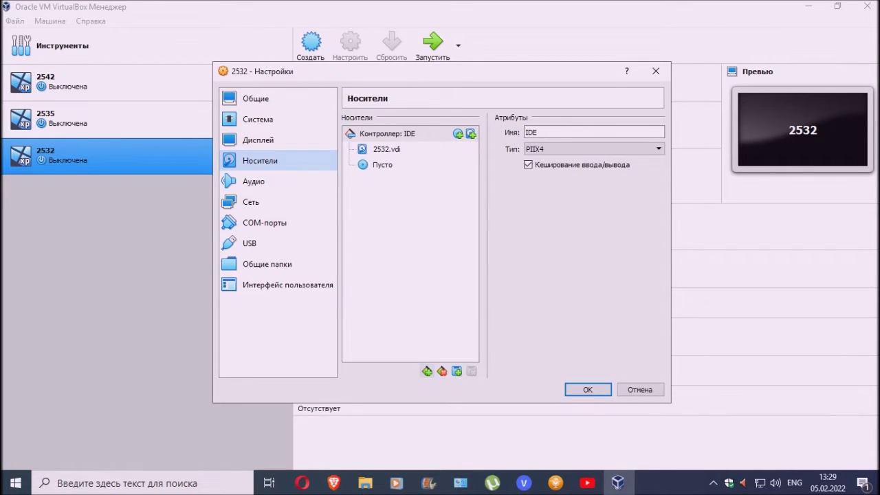
left_click(427, 372)
left_click(475, 306)
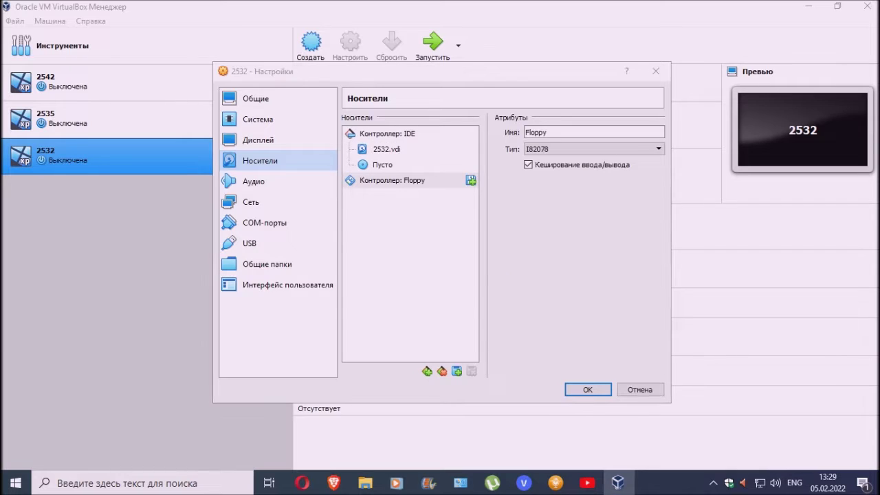
left_click(471, 180)
left_click(392, 243)
left_click(439, 311)
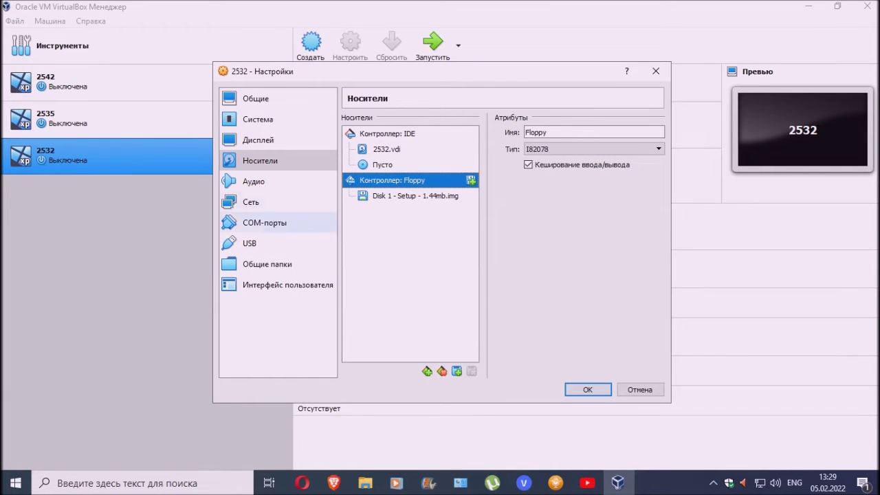
left_click(253, 180)
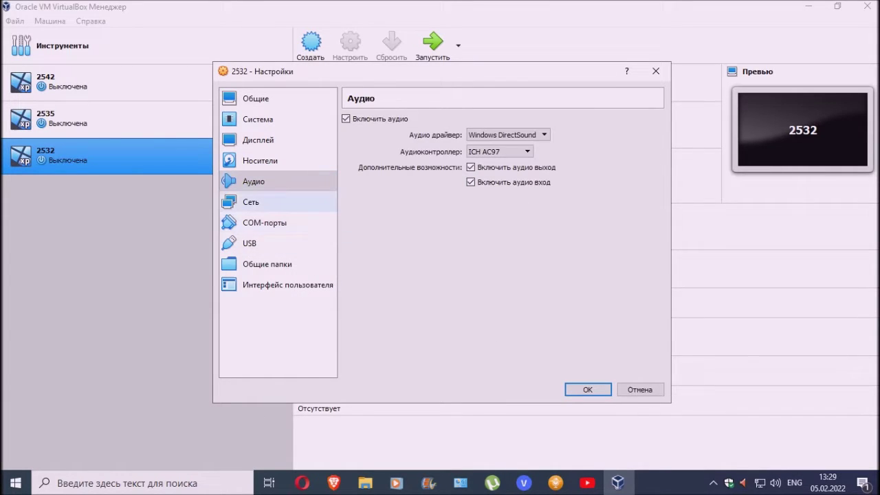
key("Return")
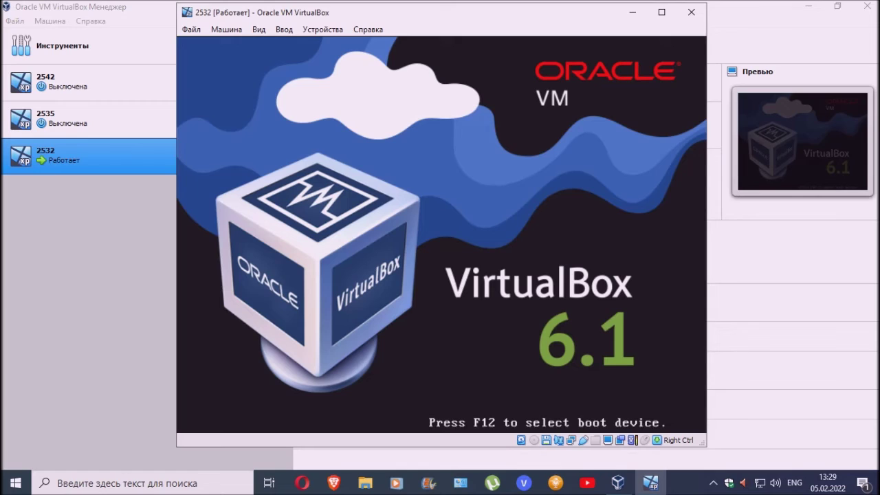
Step: Go full screen and let MS-DOS Setup configure the unallocated space and restart
key("Control_R+f")
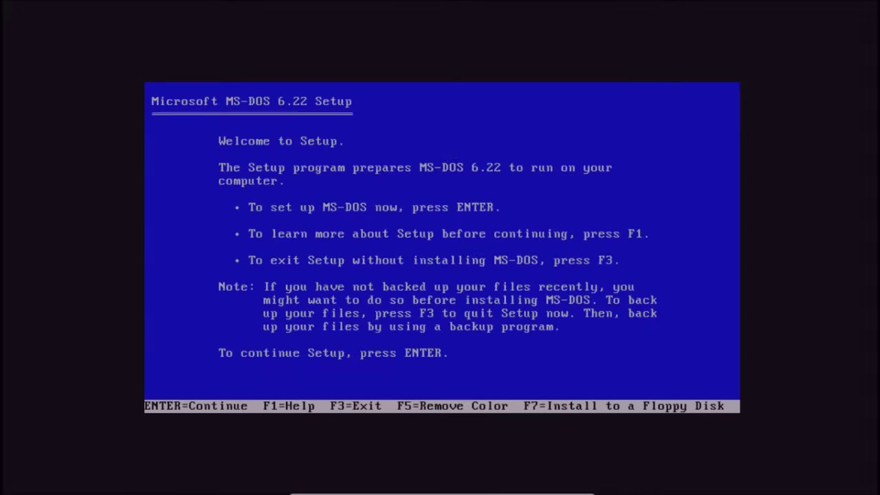
key("Return")
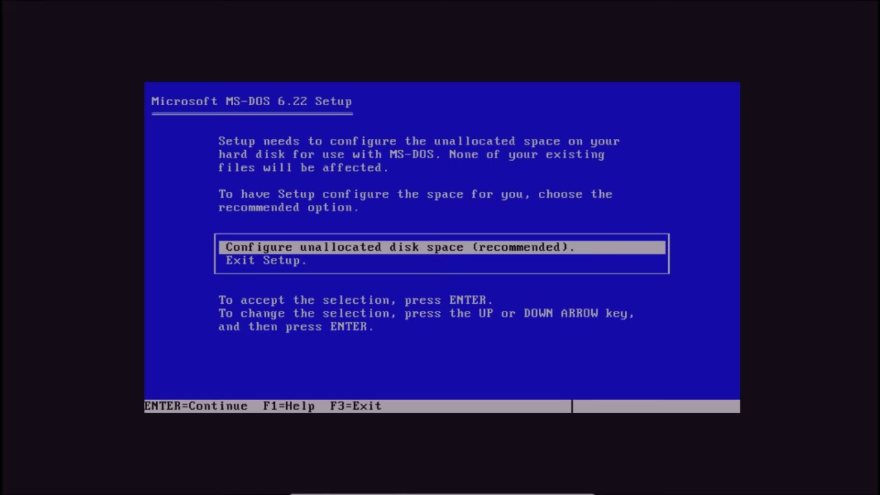
key("Return")
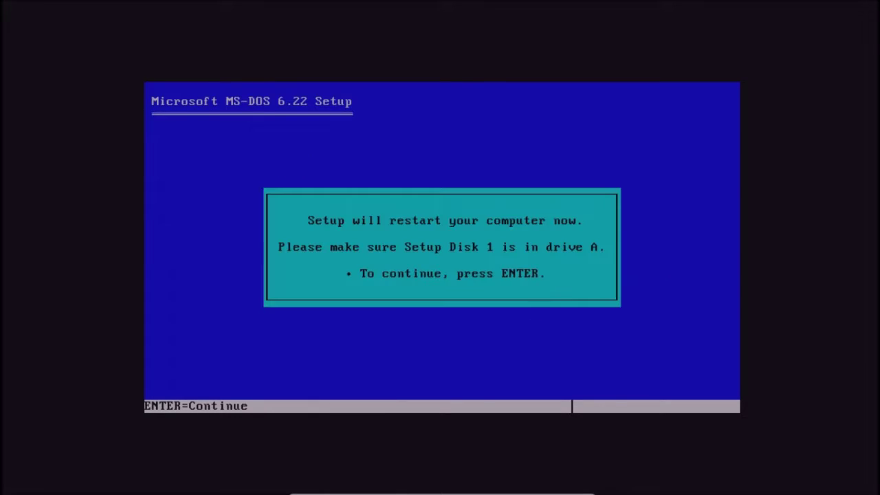
key("Return")
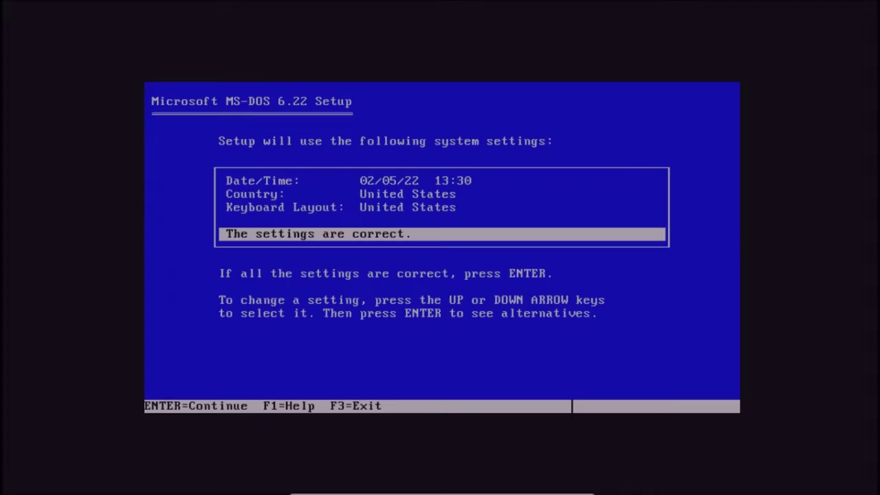
Step: Set the MS-DOS date to 07/31/01 and time to 16:58, then accept and install
key("Up")
key("Up")
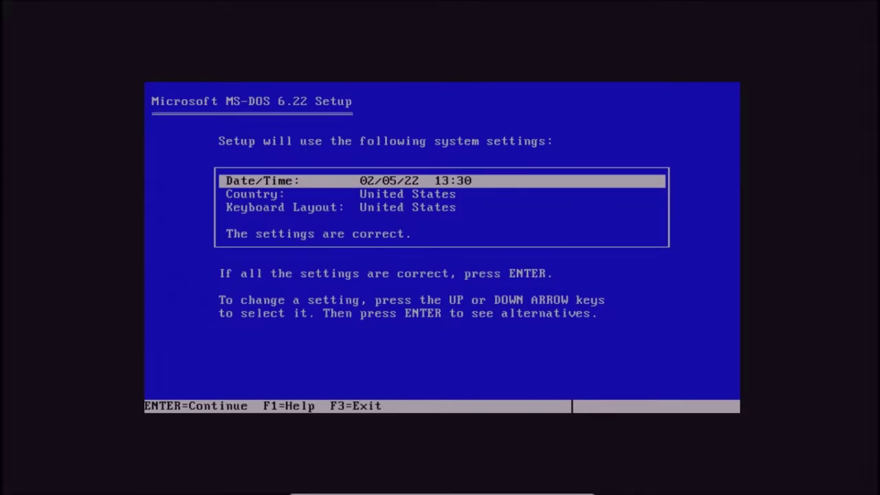
key("Return")
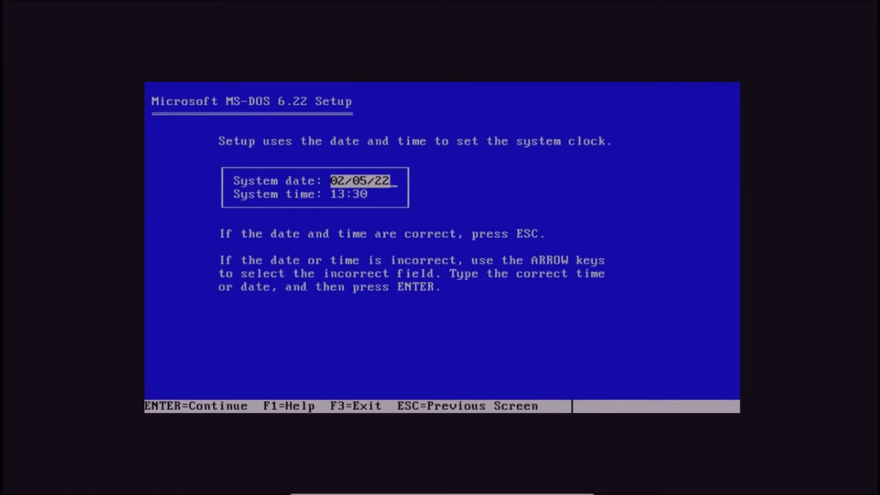
key("BackSpace")
key("BackSpace")
key("BackSpace")
key("BackSpace")
key("BackSpace")
key("BackSpace")
key("BackSpace")
key("BackSpace")
type("07/31/01")
key("Down")
key("BackSpace")
key("BackSpace")
key("BackSpace")
key("BackSpace")
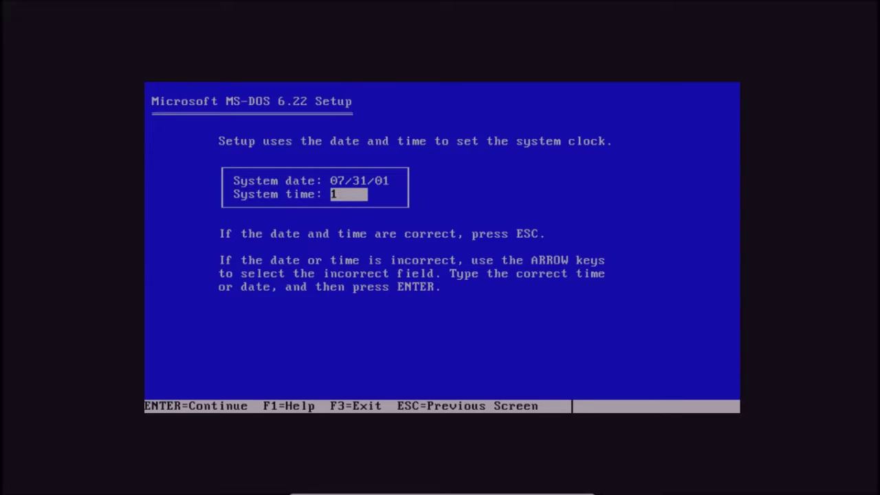
type("6:58")
key("Return")
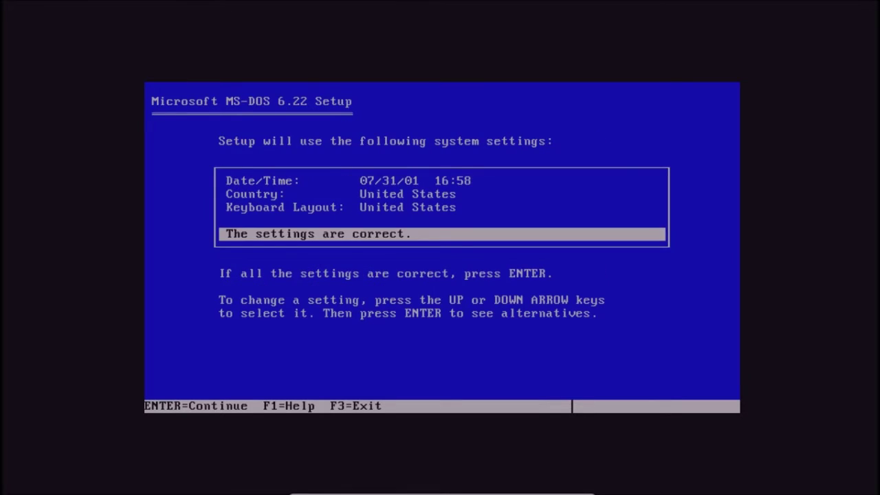
key("Return")
key("Return")
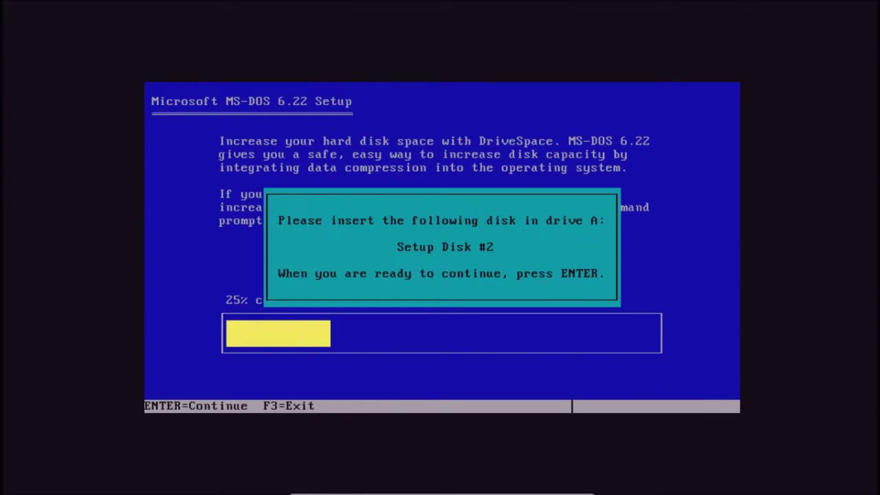
Step: Insert the setup Disk 2 and Disk 3 floppy images as MS-DOS Setup requests them
left_click(443, 490)
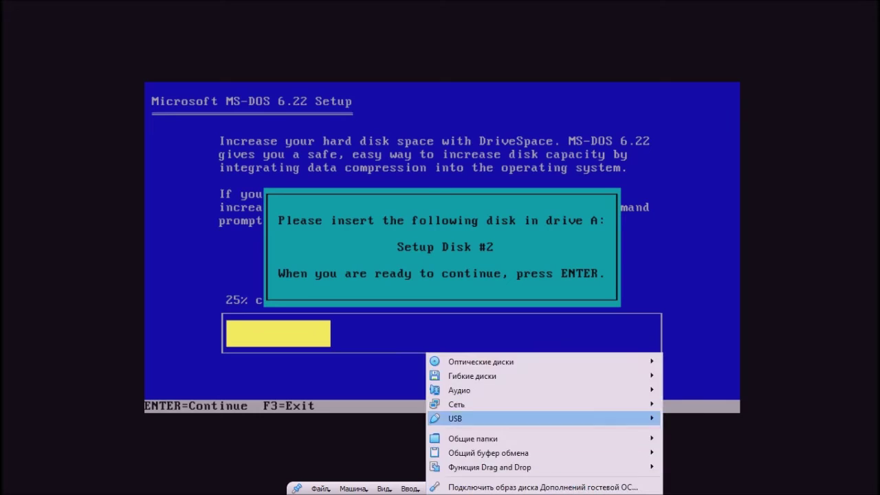
mouse_move(481, 376)
left_click(715, 420)
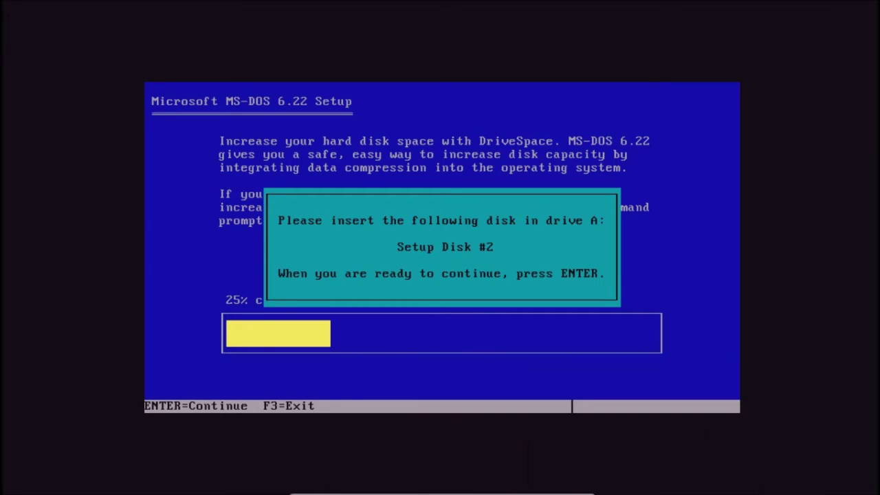
key("Return")
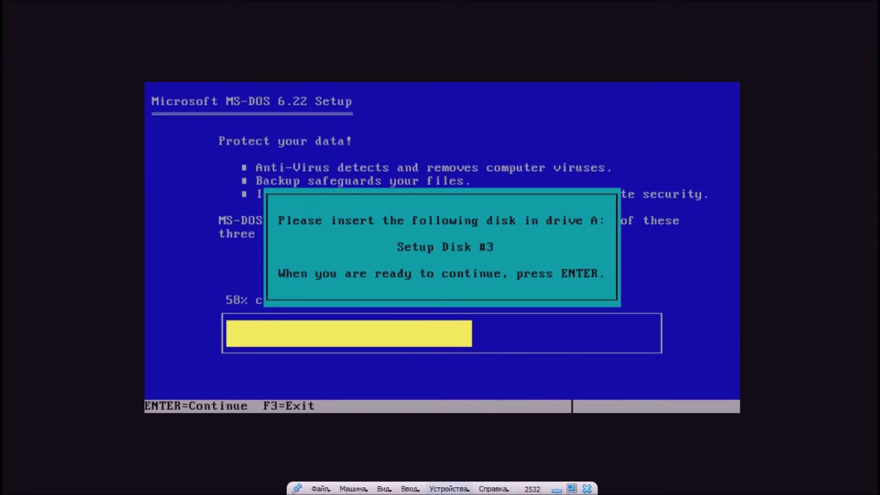
left_click(450, 488)
mouse_move(481, 376)
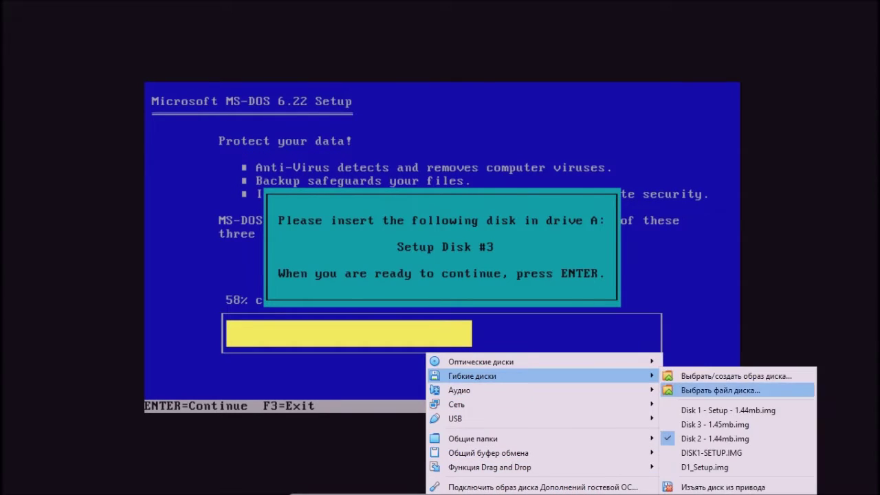
left_click(714, 424)
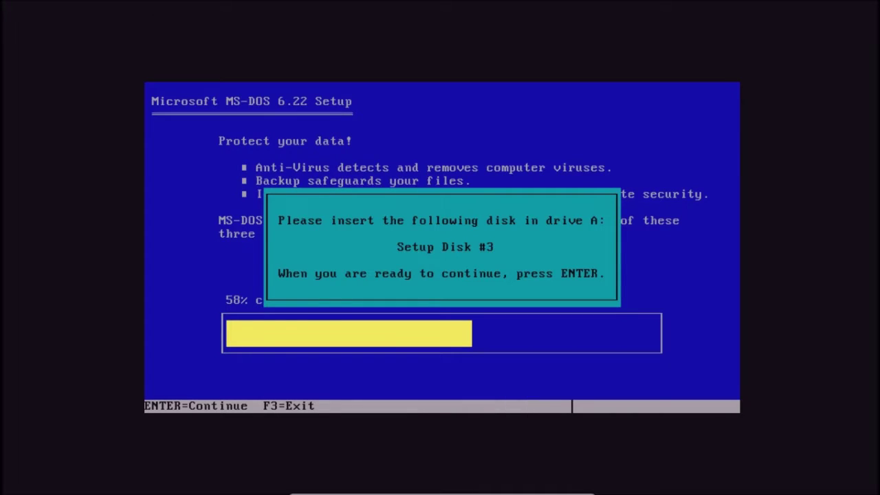
key("Return")
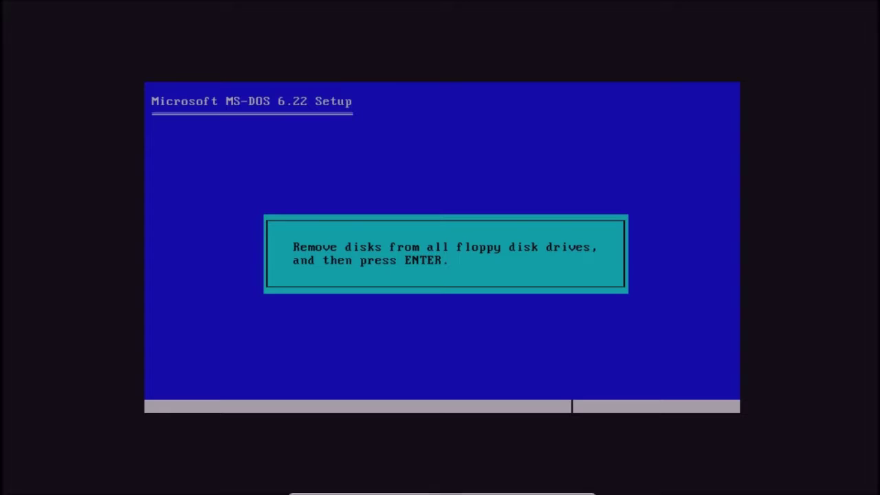
Step: Eject the floppy image so the drive is empty and setup completes
left_click(450, 490)
mouse_move(481, 376)
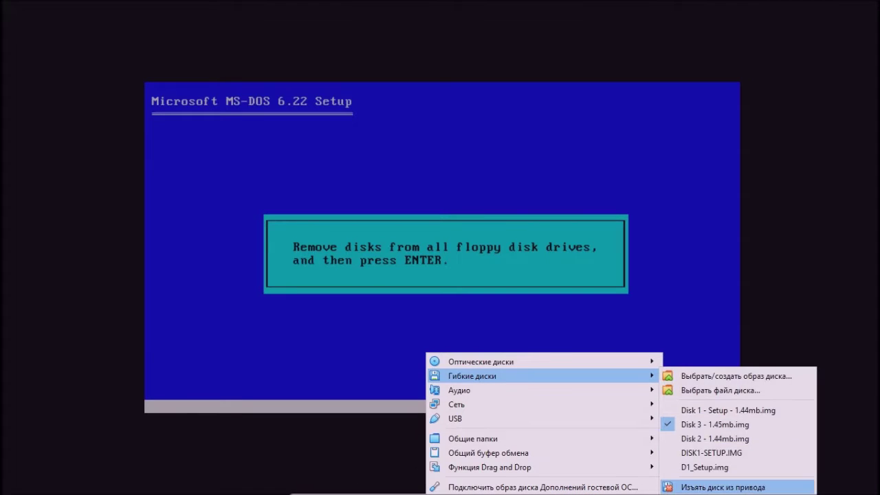
left_click(721, 487)
key("Return")
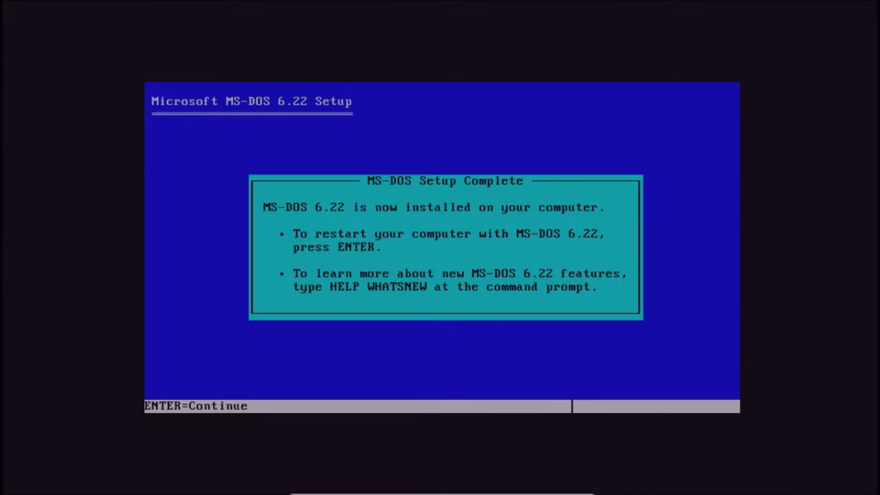
Step: Restart into MS-DOS 6.22 and insert the usa_2532 Windows XP disc image
key("Return")
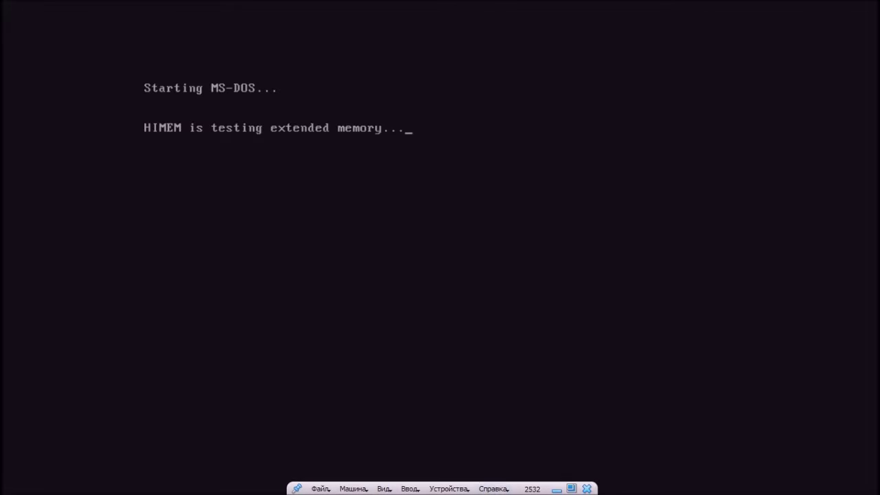
left_click(454, 488)
mouse_move(481, 362)
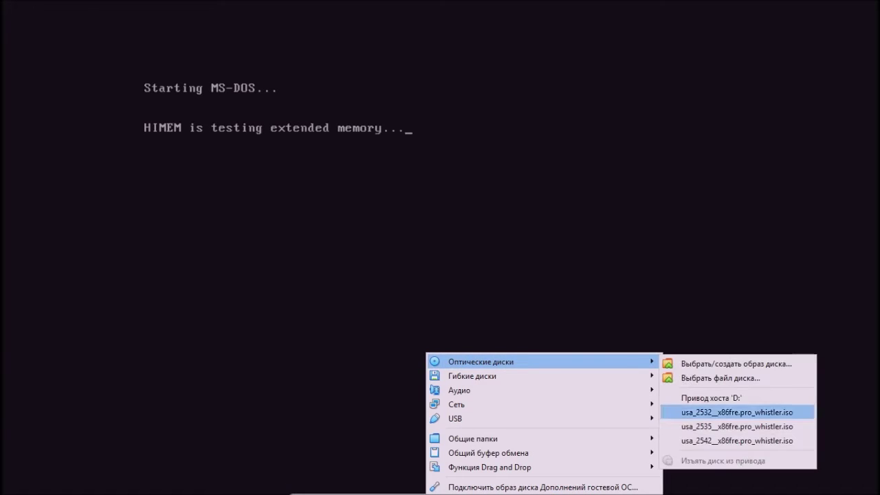
left_click(735, 412)
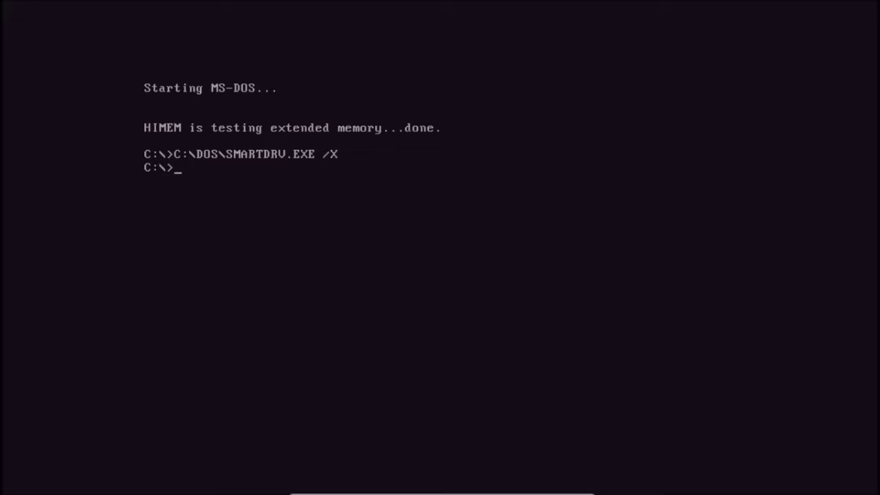
Step: Reset the virtual machine so it reboots with the XP CD inserted
left_click(320, 489)
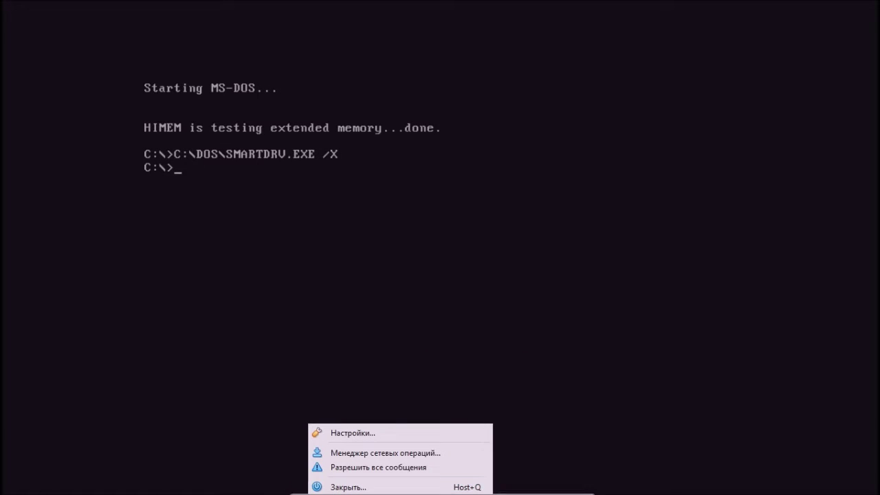
key("Escape")
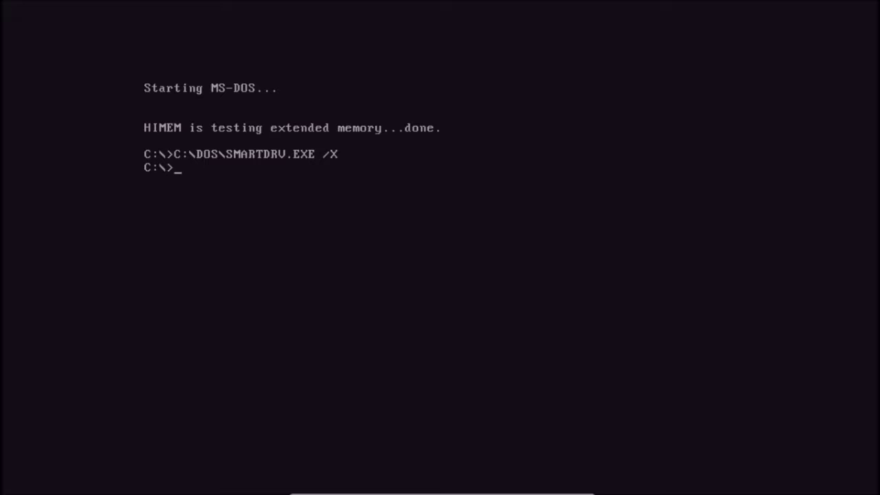
left_click(317, 489)
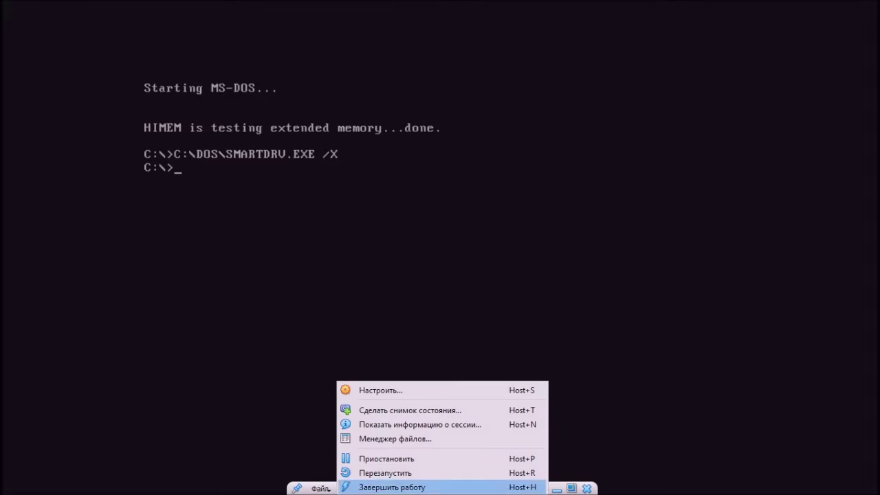
left_click(393, 471)
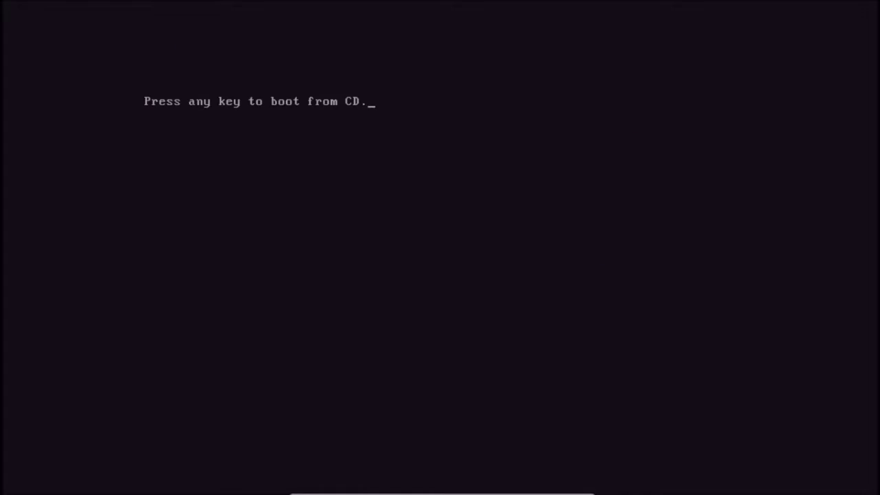
Step: Boot from the Windows XP CD and continue past the evaluation notice into setup
key("Return")
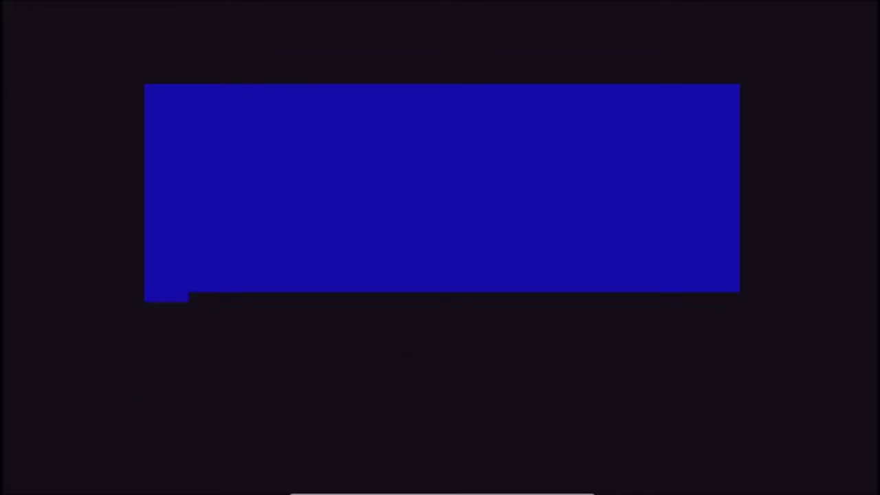
key("Return")
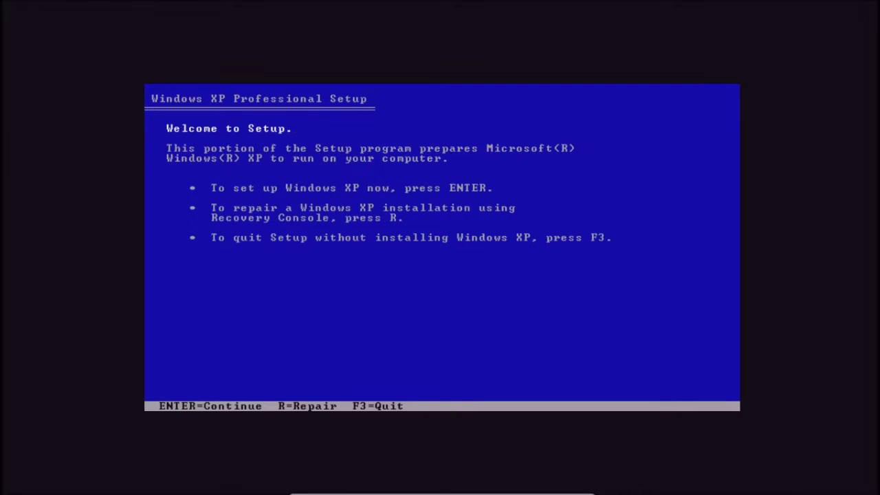
key("Return")
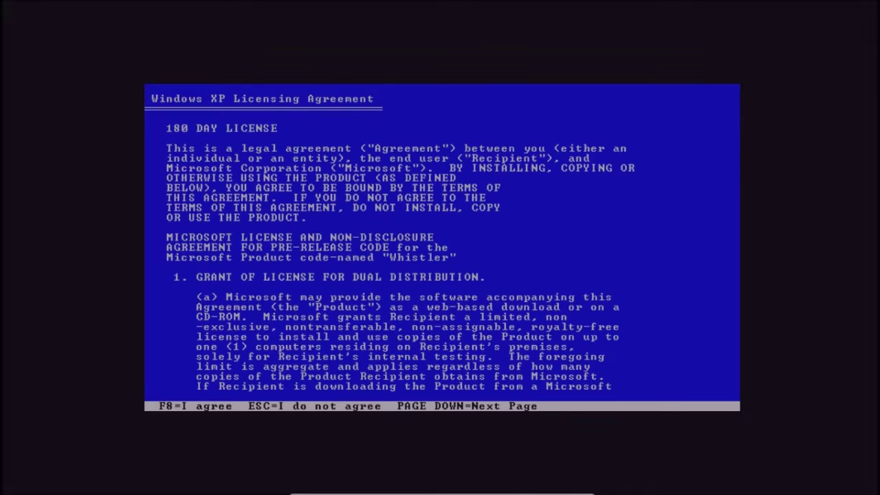
Step: Accept the licence with F8, partition the unpartitioned space and format it as NTFS
key("Page_Down")
key("Page_Down")
key("Page_Down")
key("Page_Down")
key("Page_Down")
key("Page_Down")
key("Page_Down")
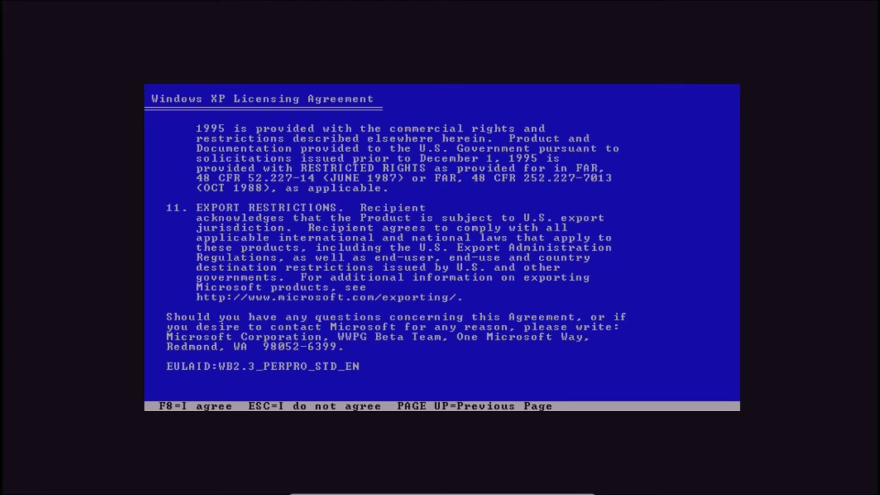
key("F8")
key("Down")
key("Return")
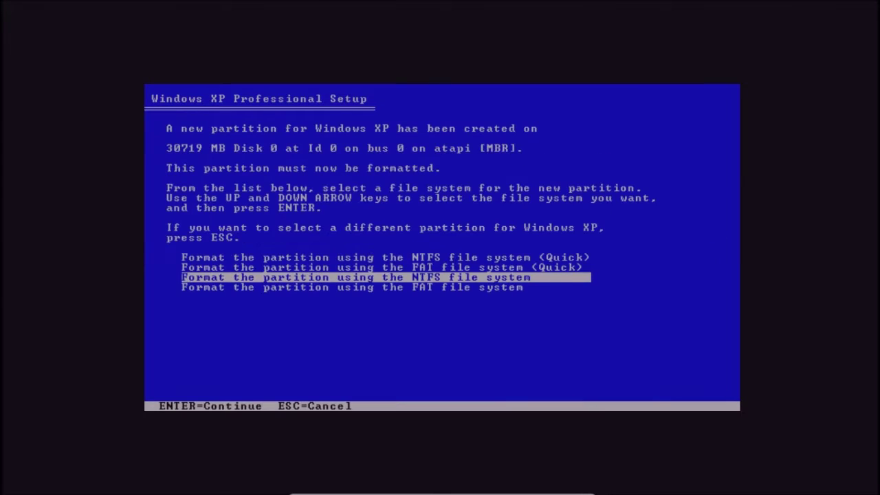
key("Up")
key("Up")
key("Return")
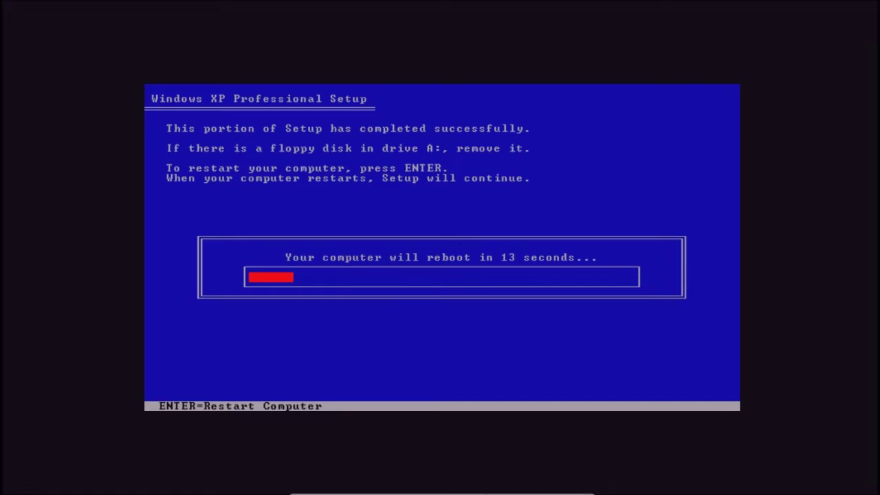
Step: Eject the XP disc, restart, then reinsert the usa_2532 disc image for graphical setup
left_click(450, 489)
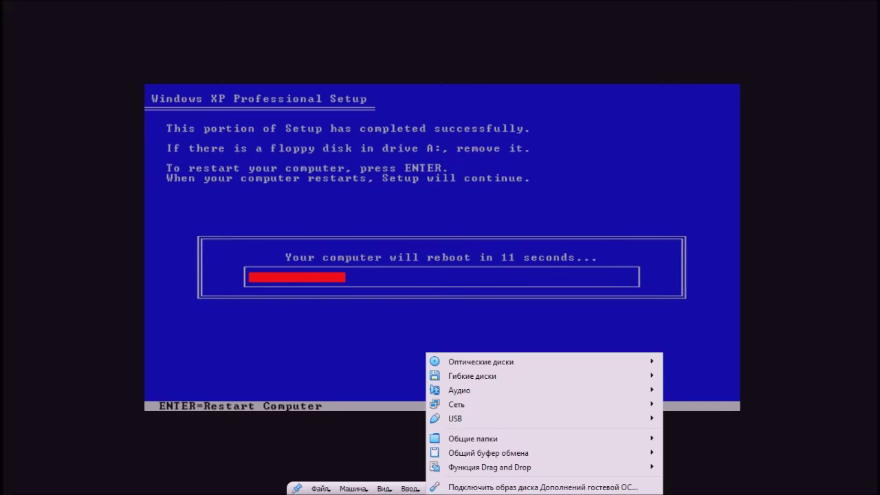
mouse_move(550, 361)
left_click(736, 460)
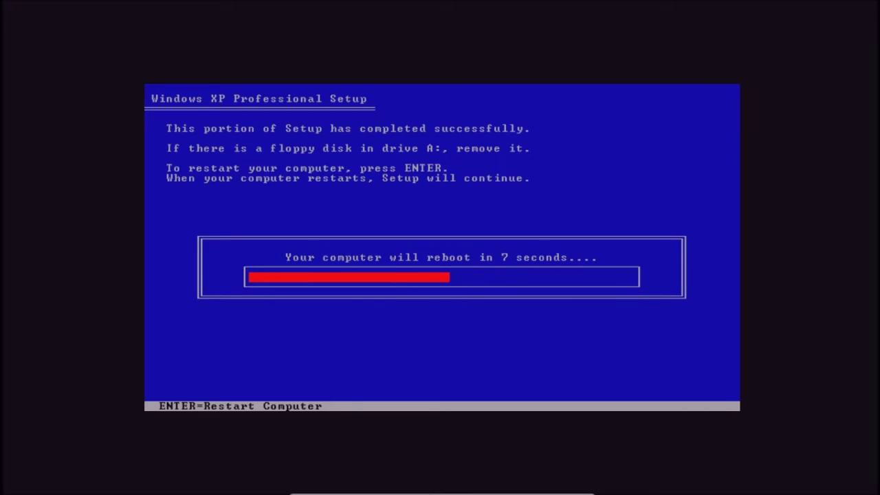
key("Return")
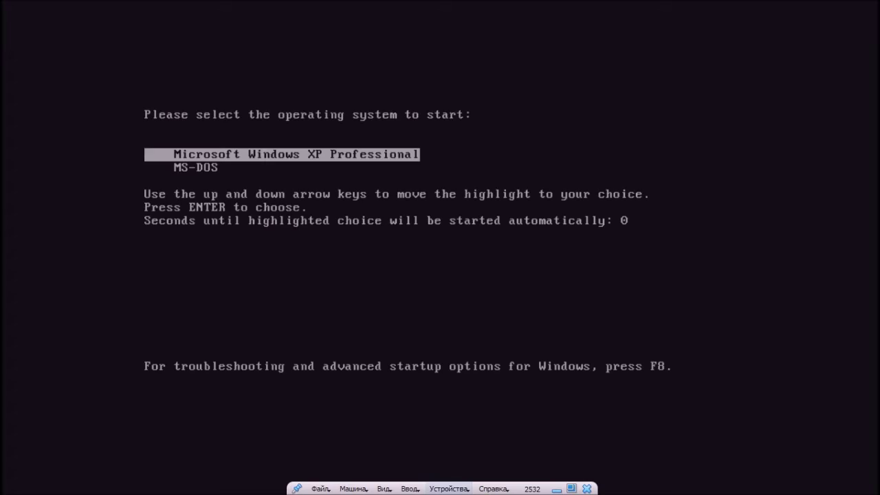
left_click(448, 489)
mouse_move(516, 362)
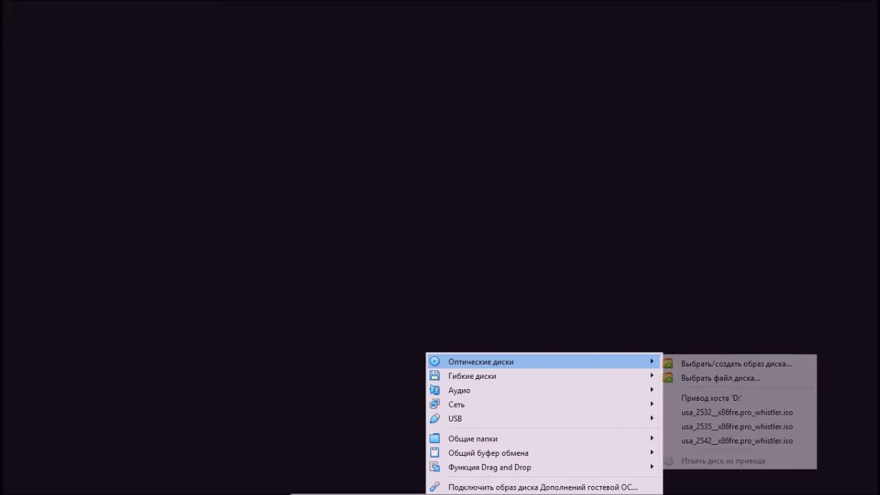
left_click(737, 412)
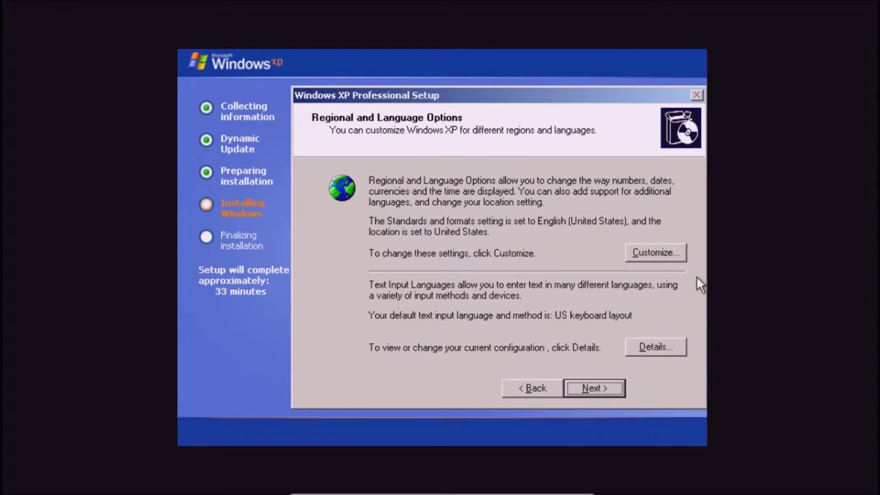
Step: Set the regional standards and formats to Russian and the location to Russia
left_click(672, 259)
left_click(400, 174)
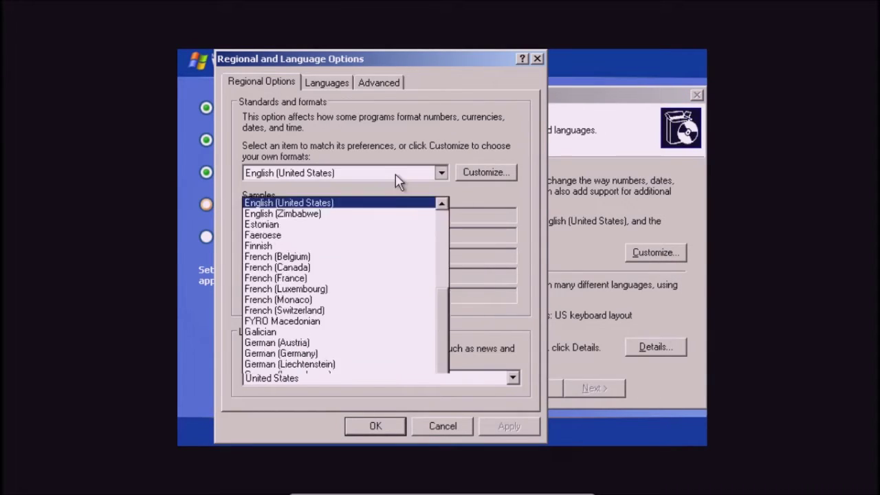
left_click_drag(432, 196, 440, 302)
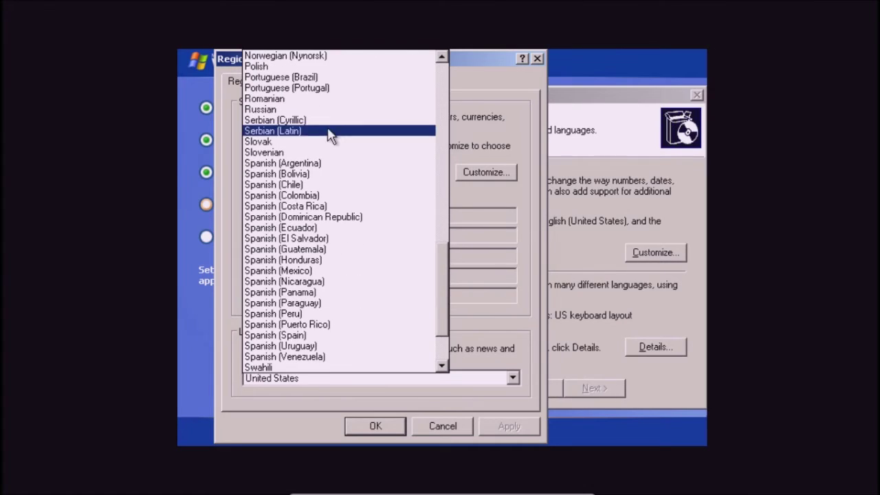
left_click(314, 109)
left_click(460, 379)
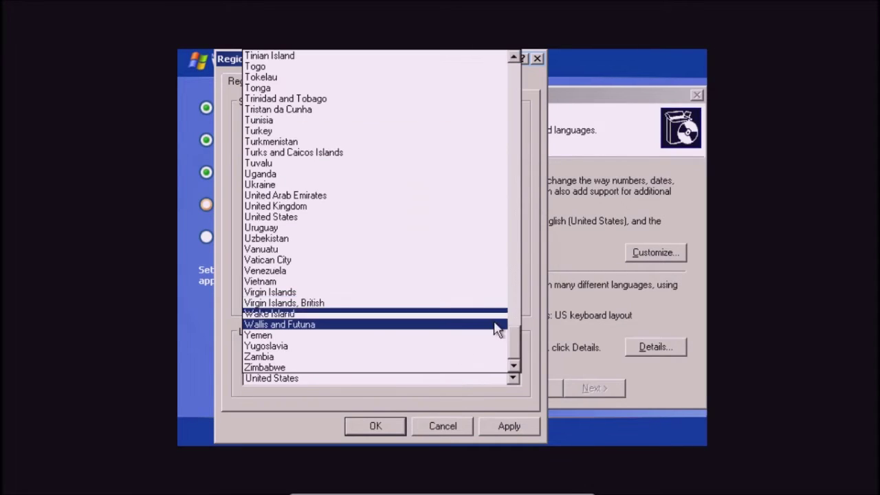
left_click_drag(513, 334, 506, 281)
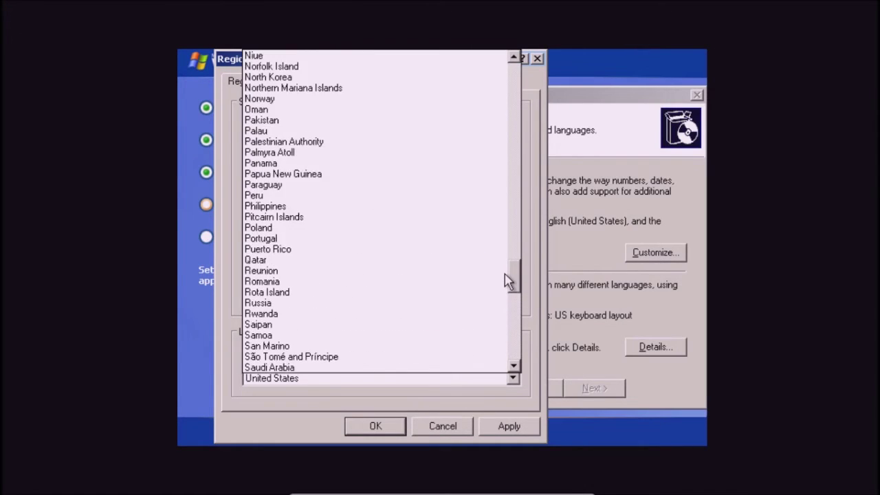
left_click(459, 303)
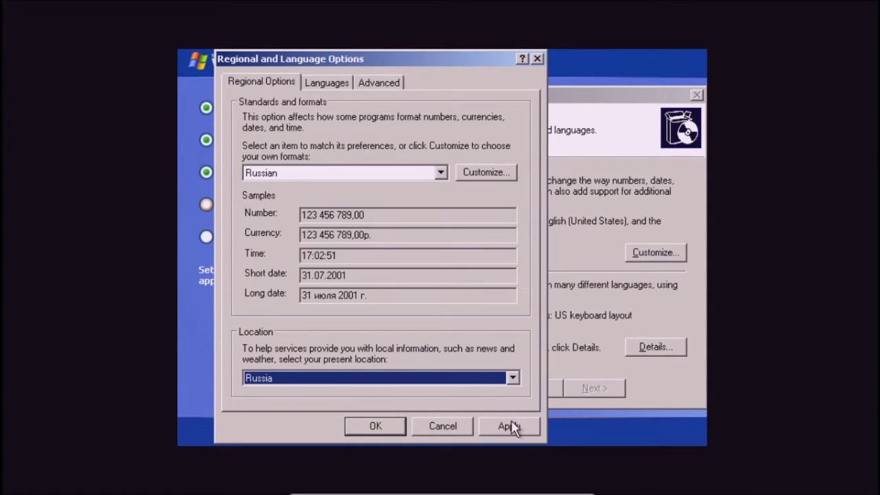
left_click(509, 426)
left_click(380, 424)
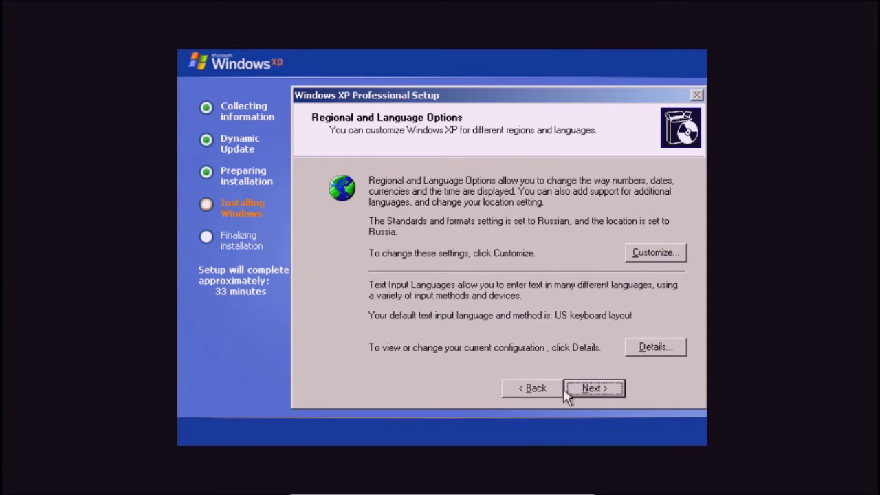
Step: Enter the user's name and 'Microsoft' as the organization
left_click(582, 395)
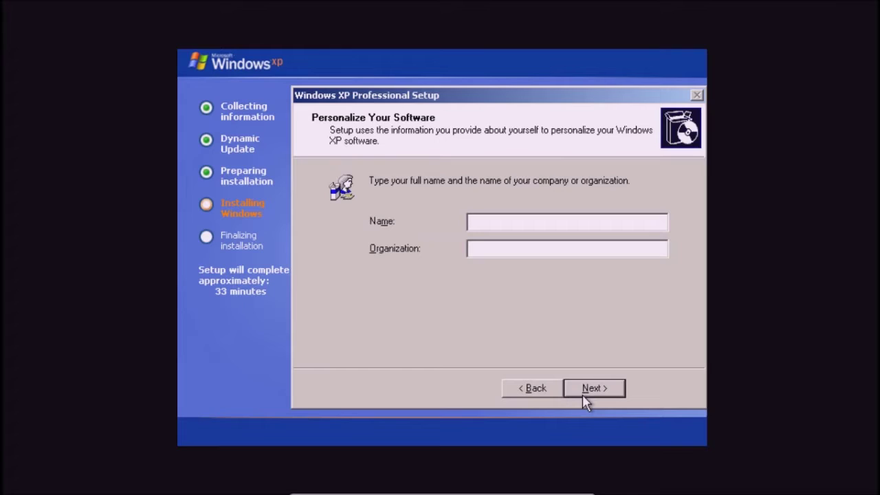
type("rUS")
key("BackSpace")
key("BackSpace")
key("BackSpace")
type("Russia Man")
left_click(559, 245)
type("Microsoft")
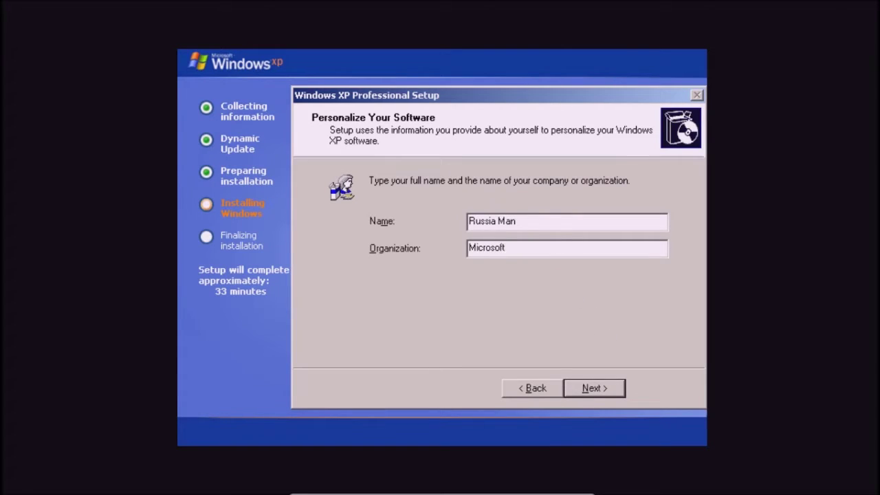
key("Return")
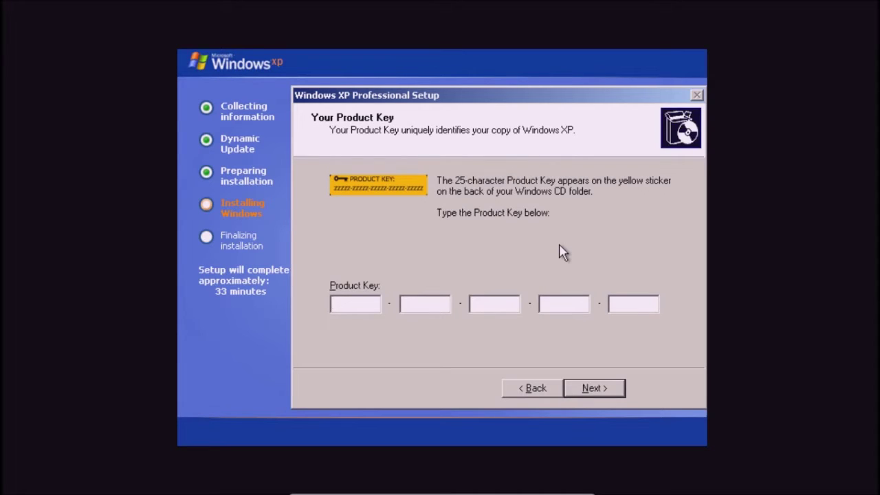
Step: Type the 25-character Windows XP product key and continue
key("BackSpace")
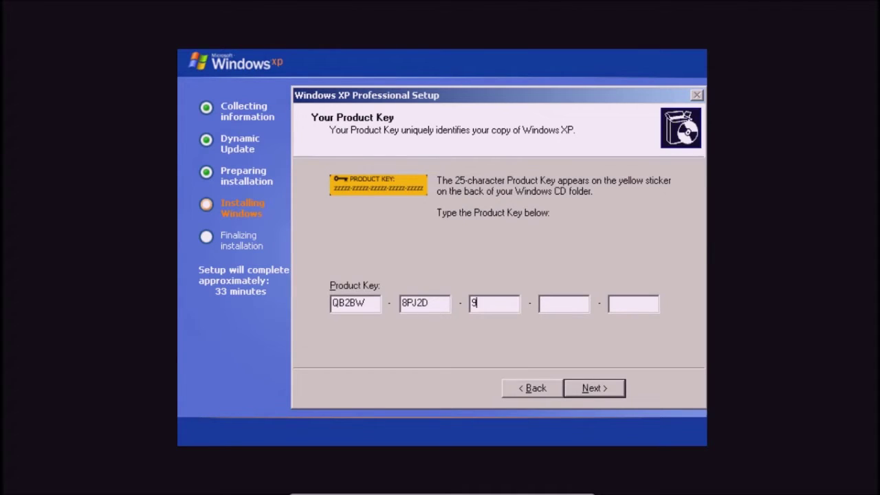
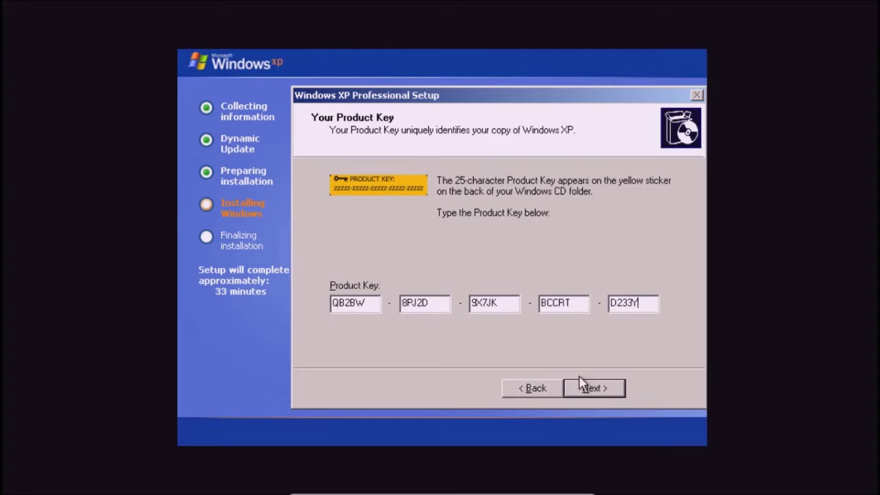
left_click(595, 389)
Step: Name the computer MICROSOFTOSTEST, set the (GMT+05:00) Ekaterinburg time zone, and keep WORKGROUP
type("MI")
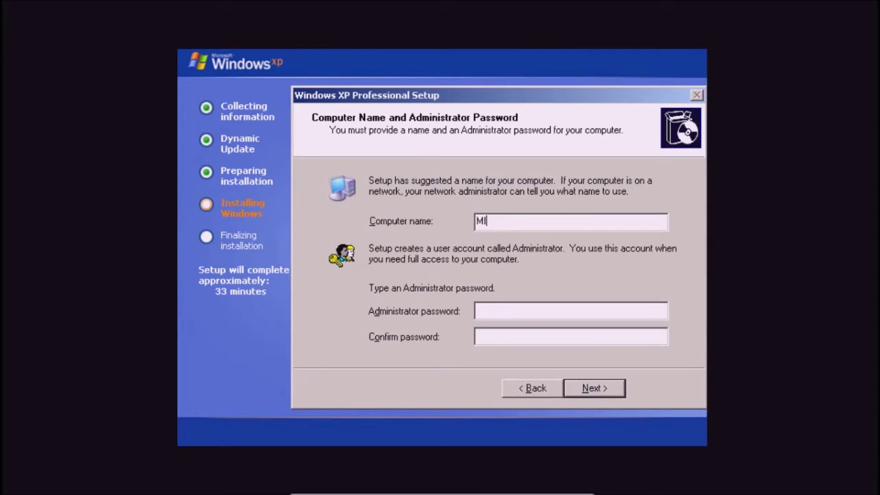
type("CROSOFTOSTEST")
left_click(600, 390)
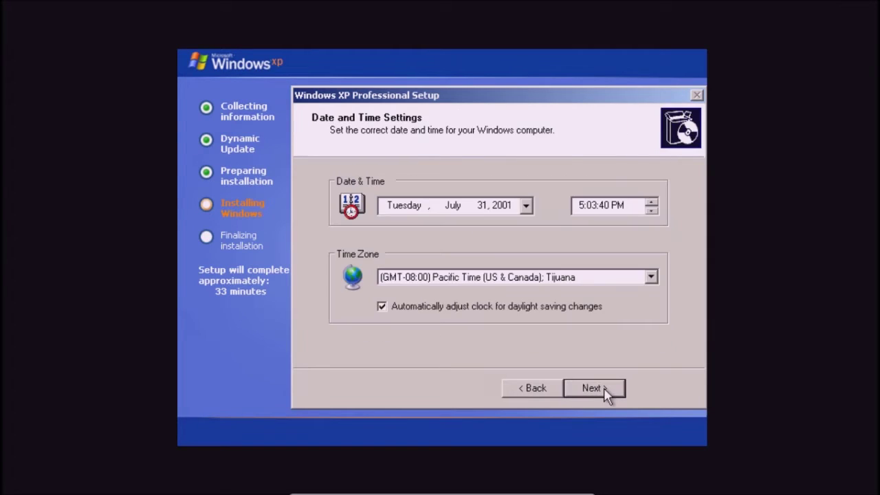
left_click(553, 275)
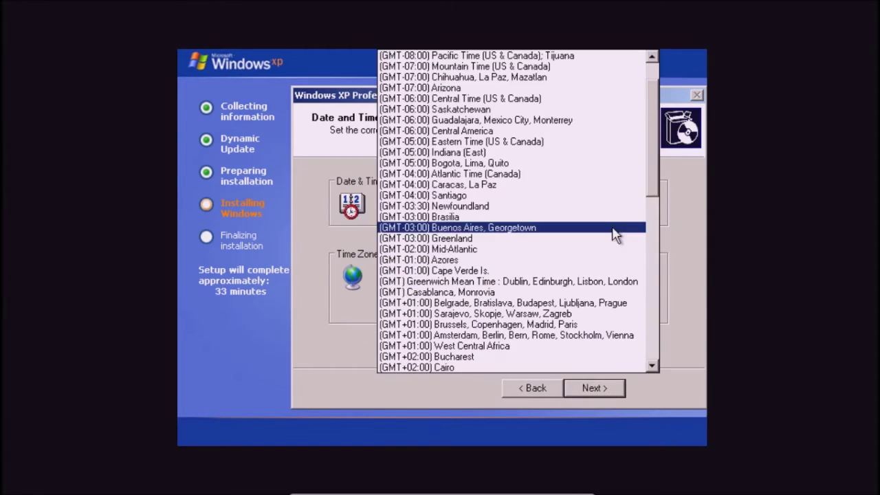
left_click_drag(652, 193, 648, 285)
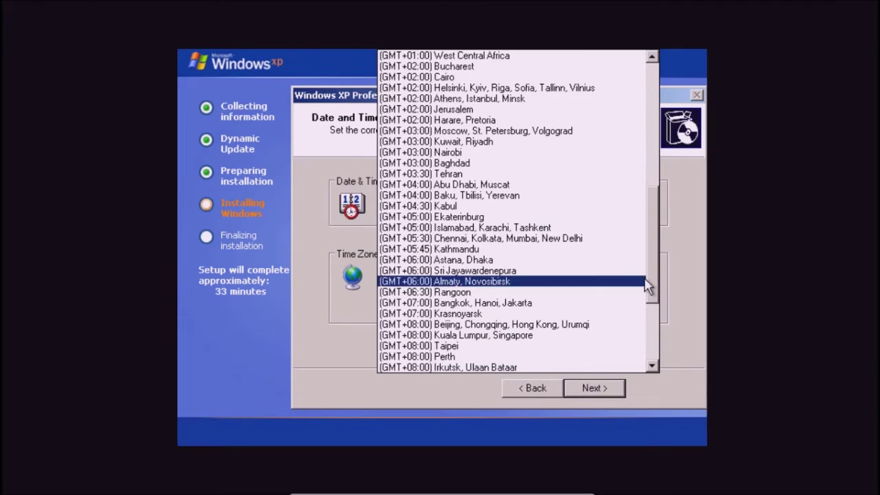
left_click(576, 216)
left_click(595, 391)
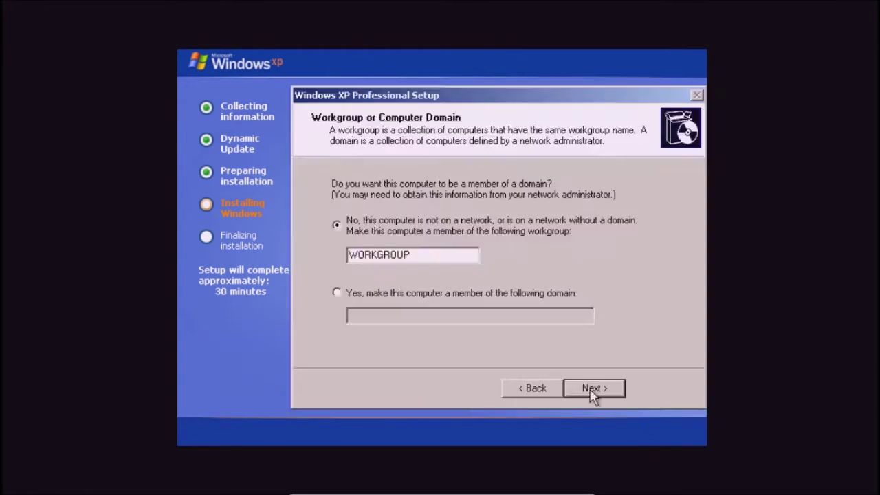
left_click(589, 387)
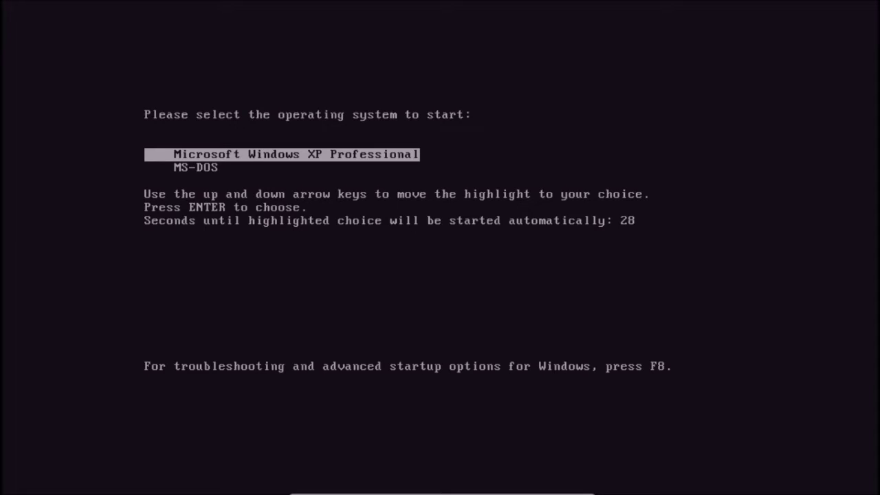
Step: Boot Windows XP Professional from the boot menu and accept the adjusted screen resolution
key("Return")
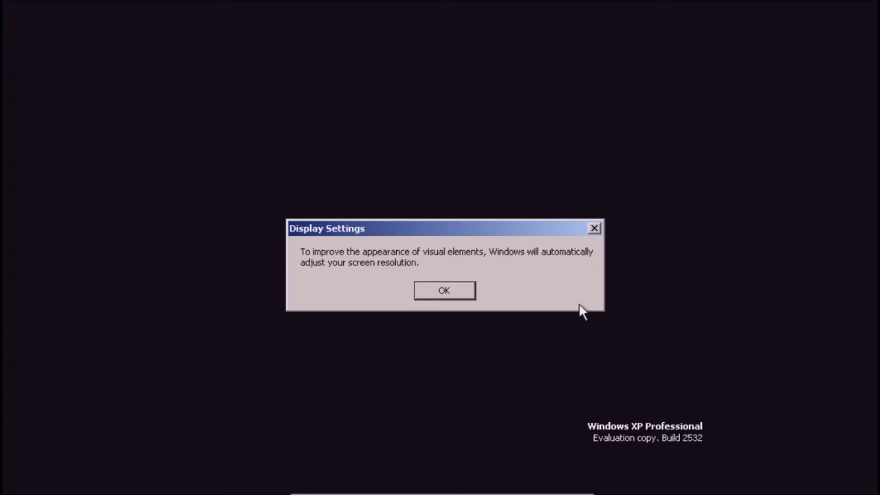
left_click(457, 290)
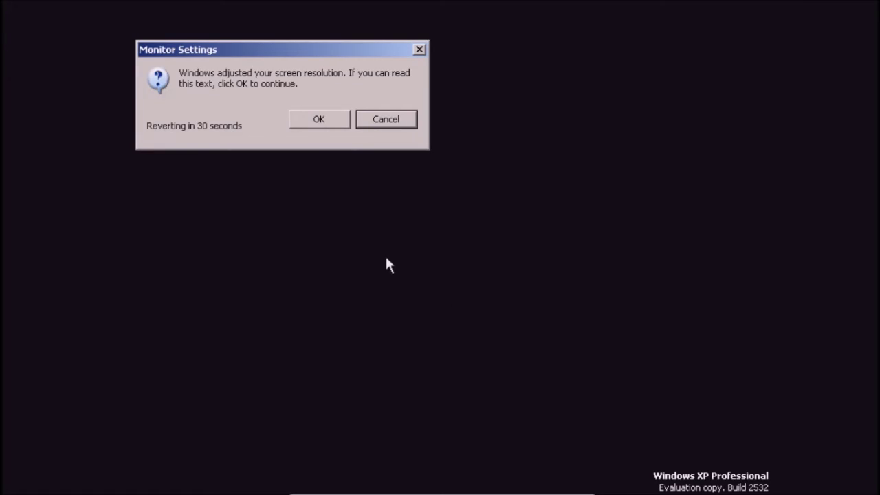
left_click(321, 121)
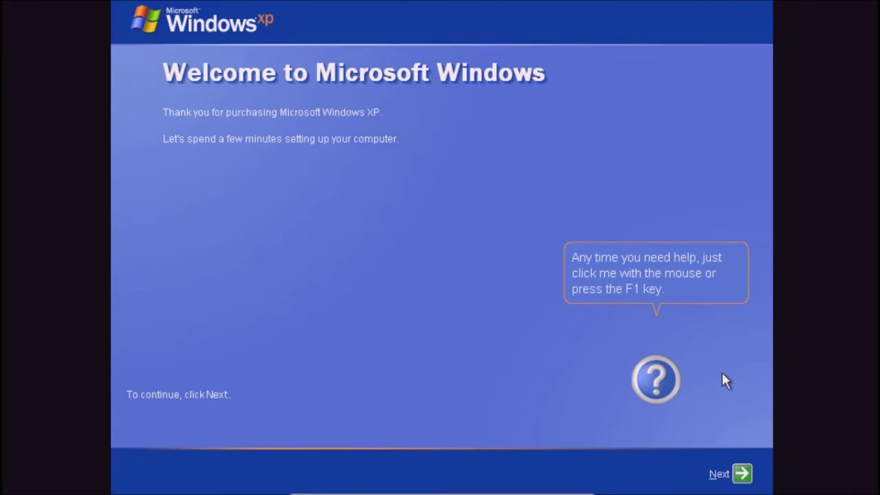
Step: Start the welcome wizard, skip the network question, and postpone Windows activation
left_click(740, 473)
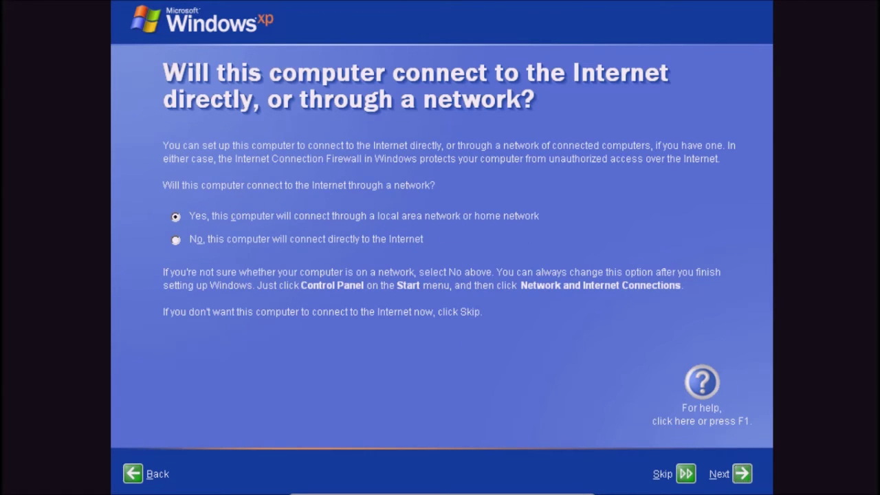
left_click(742, 474)
left_click(314, 284)
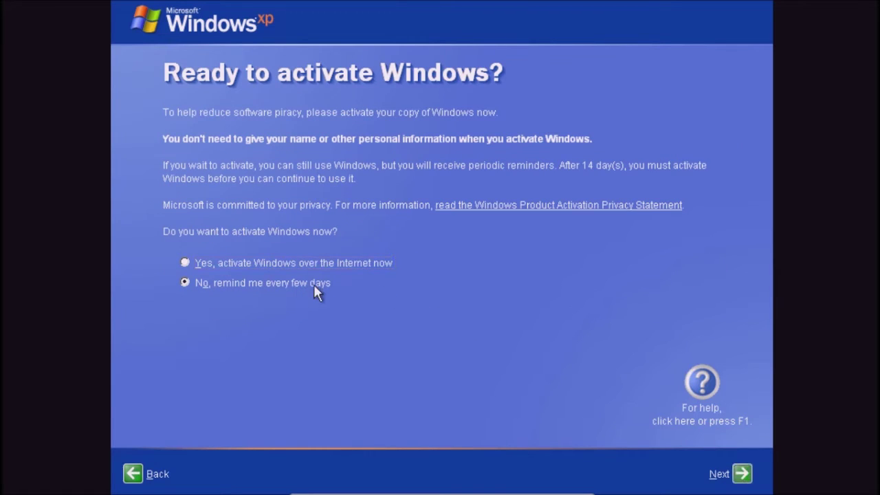
left_click(740, 474)
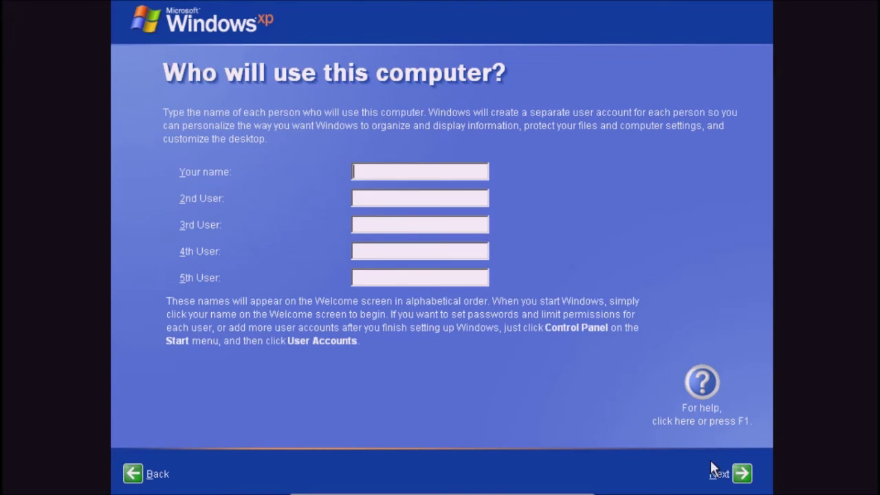
Step: Create a user account with the user's name and finish the wizard to reach the desktop
type("Russia Man")
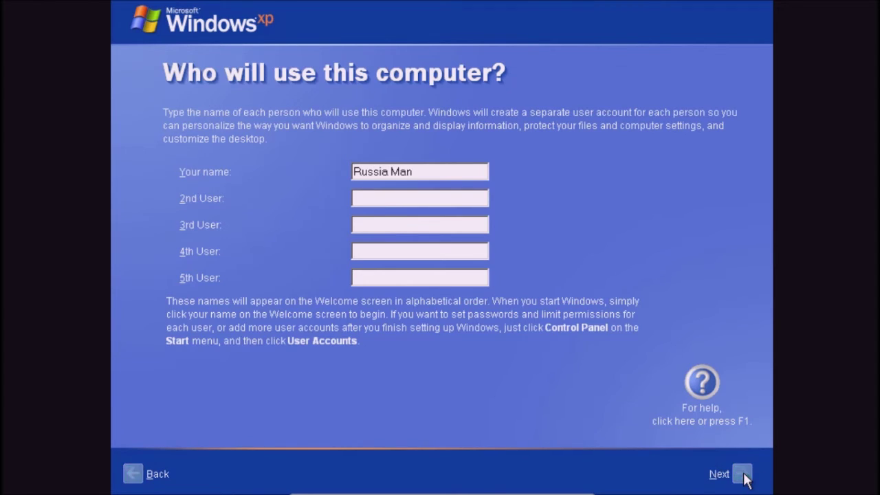
left_click(741, 473)
left_click(740, 474)
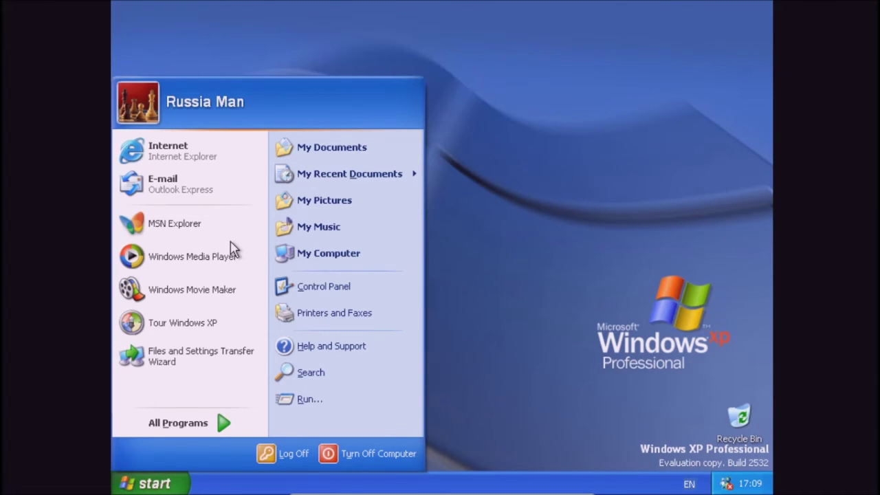
Step: View My Computer's system properties, then close them and dismiss the Windows tour balloon
right_click(313, 258)
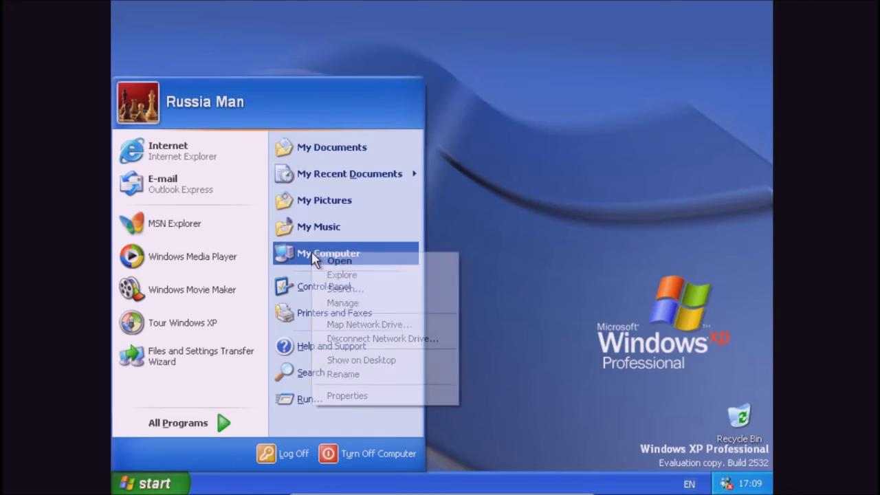
left_click(389, 403)
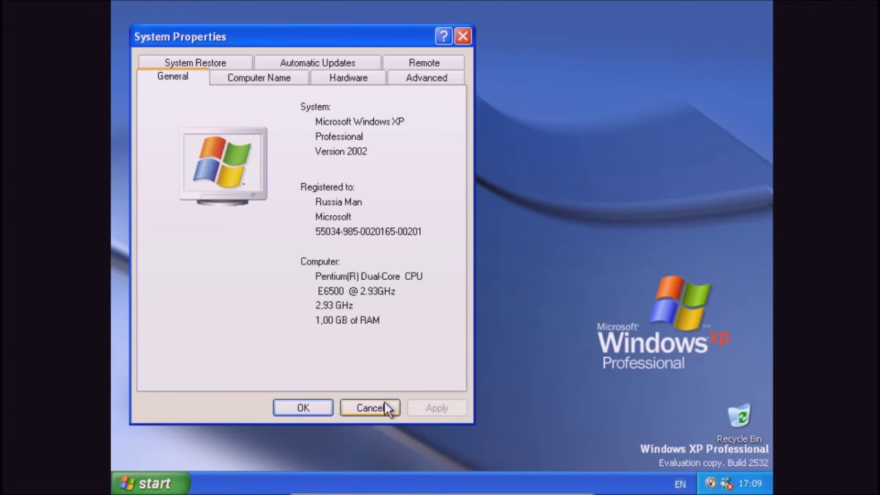
left_click(386, 409)
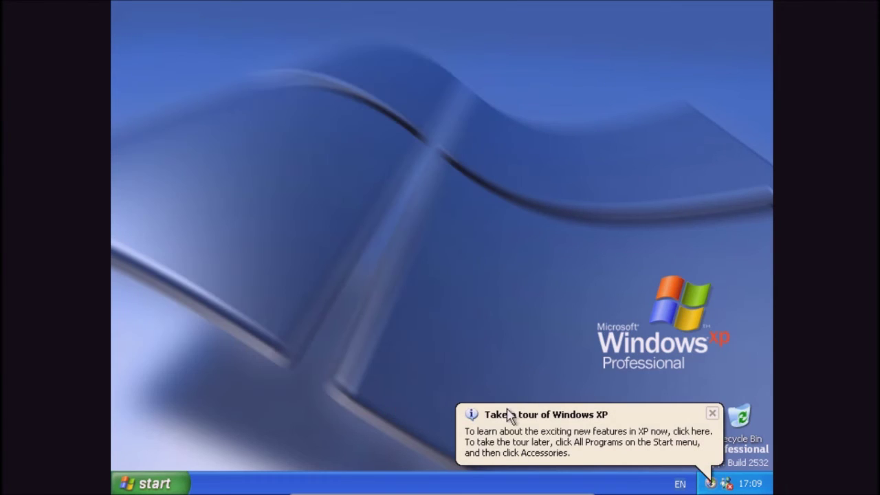
left_click(711, 414)
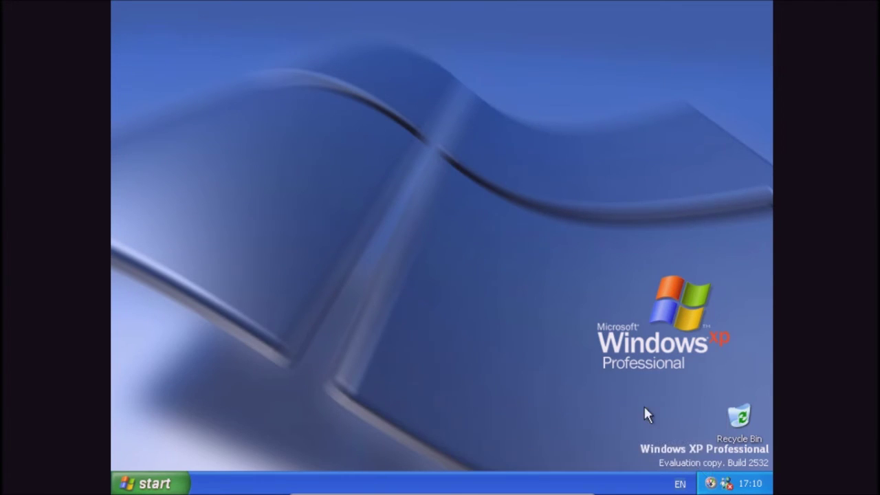
Step: Run winver to confirm Windows XP version 5.1 build 2532
left_click(162, 487)
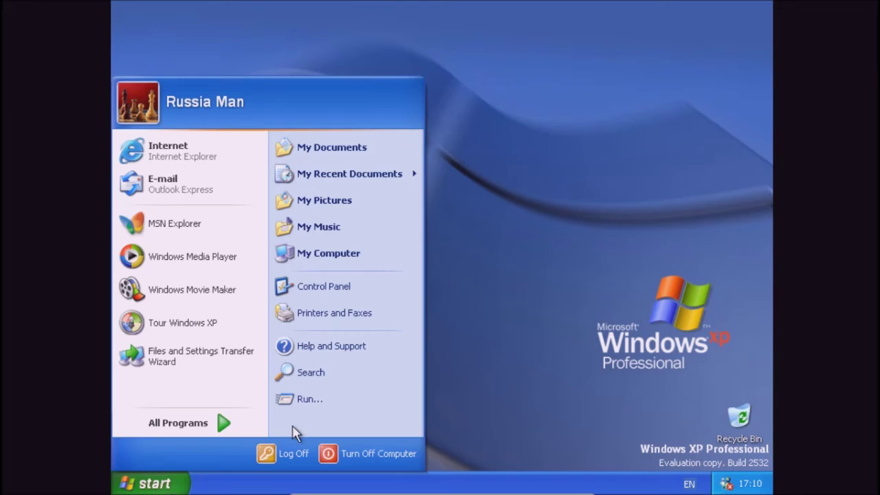
left_click(310, 409)
type("winver")
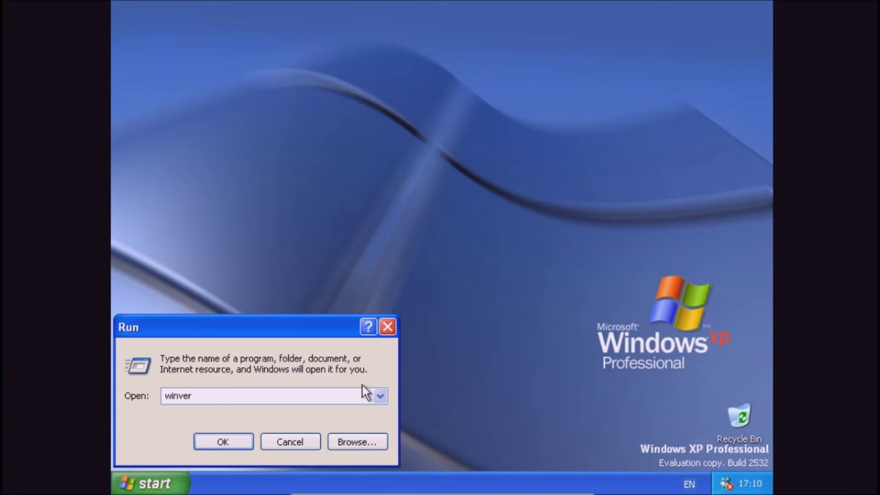
left_click(232, 448)
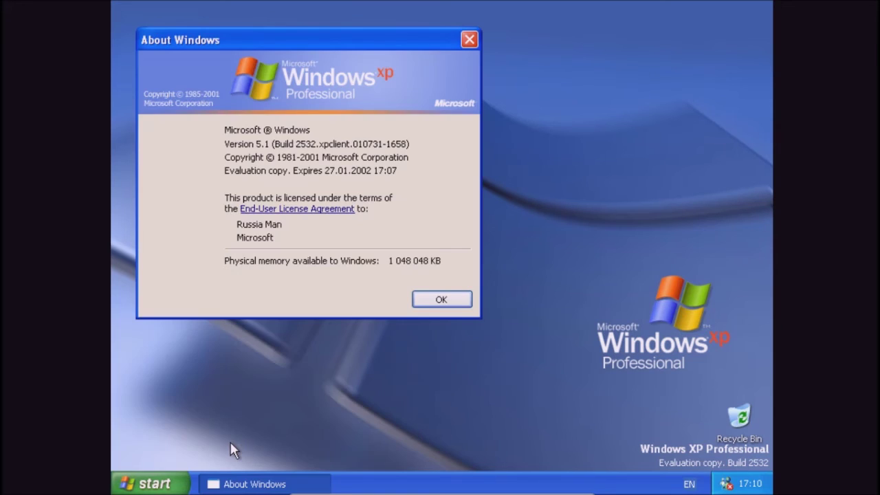
left_click_drag(323, 53, 428, 94)
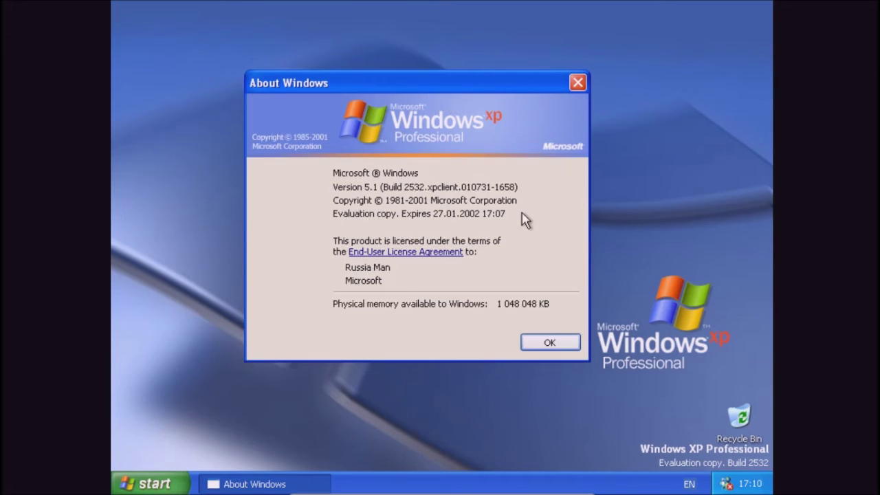
left_click(550, 344)
Step: Turn off the Windows XP guest from the Start menu
left_click(157, 484)
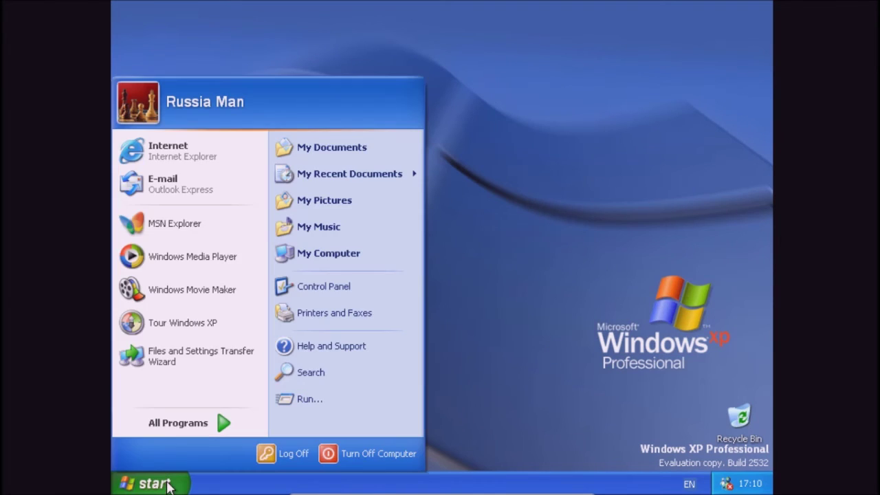
left_click(356, 467)
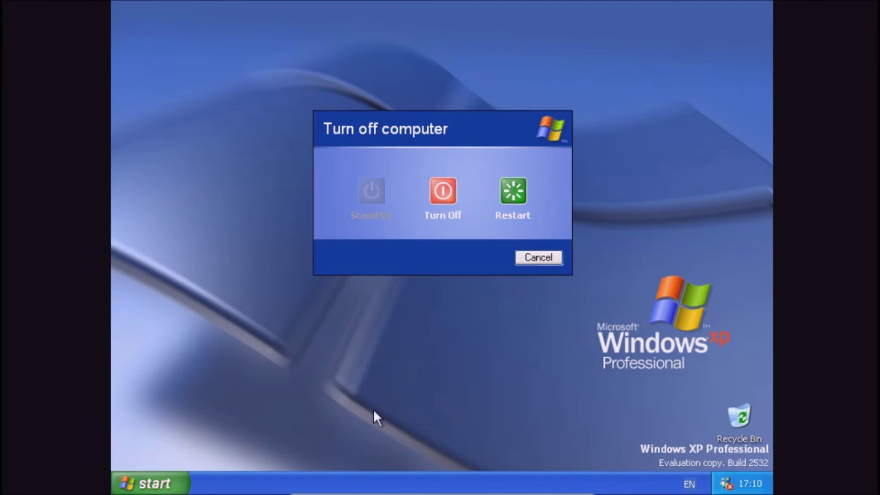
left_click(443, 192)
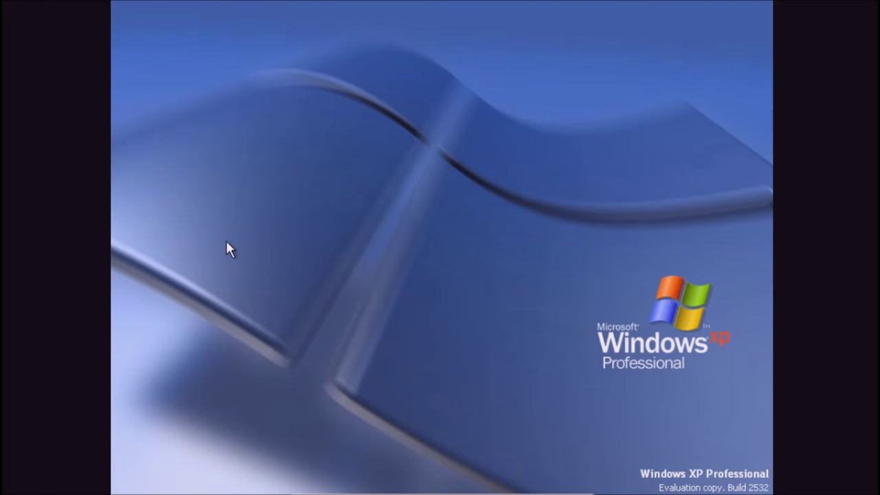